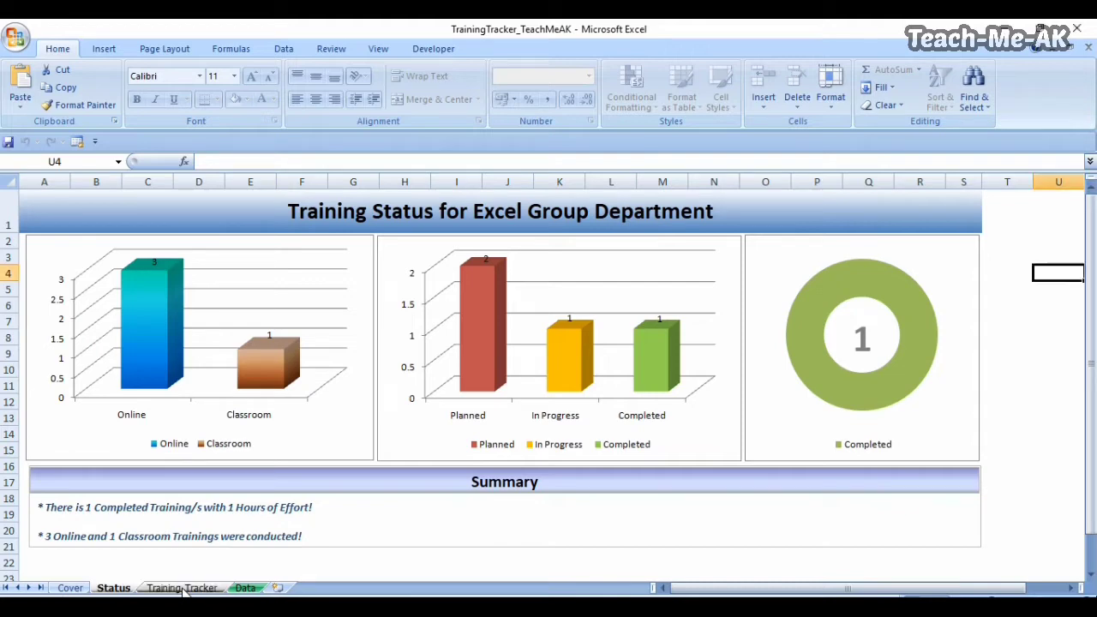
Show the Training Tracker sheet with its four trainings: two Planned, one In Progress, one Completed.
left_click(182, 588)
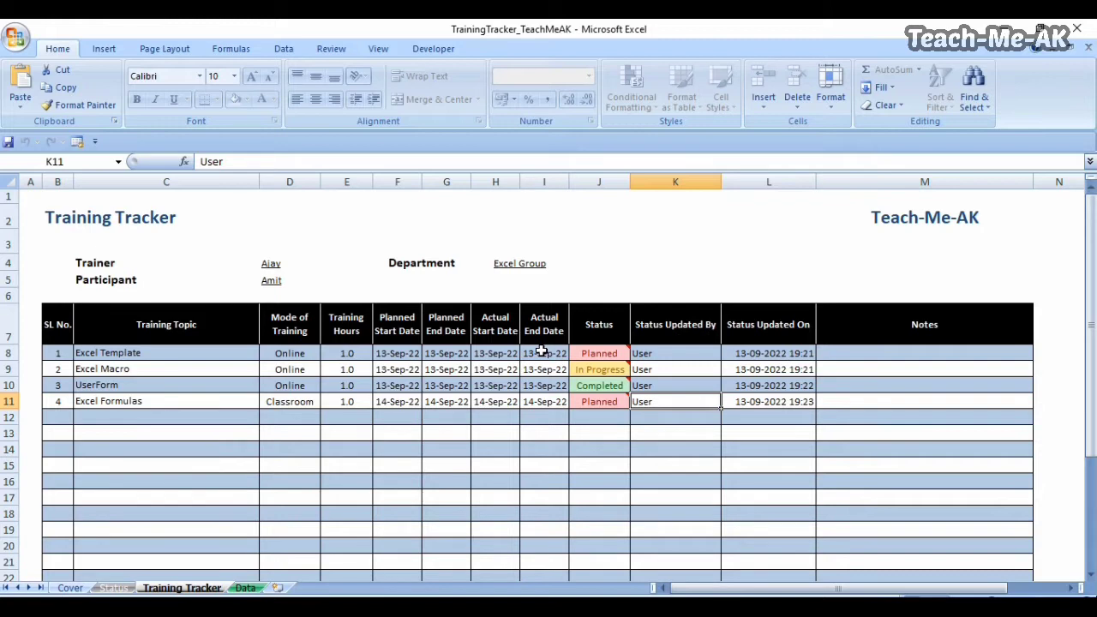
Review the Excel Template status choices and its Status Updated By and On values, keeping Planned.
left_click(606, 351)
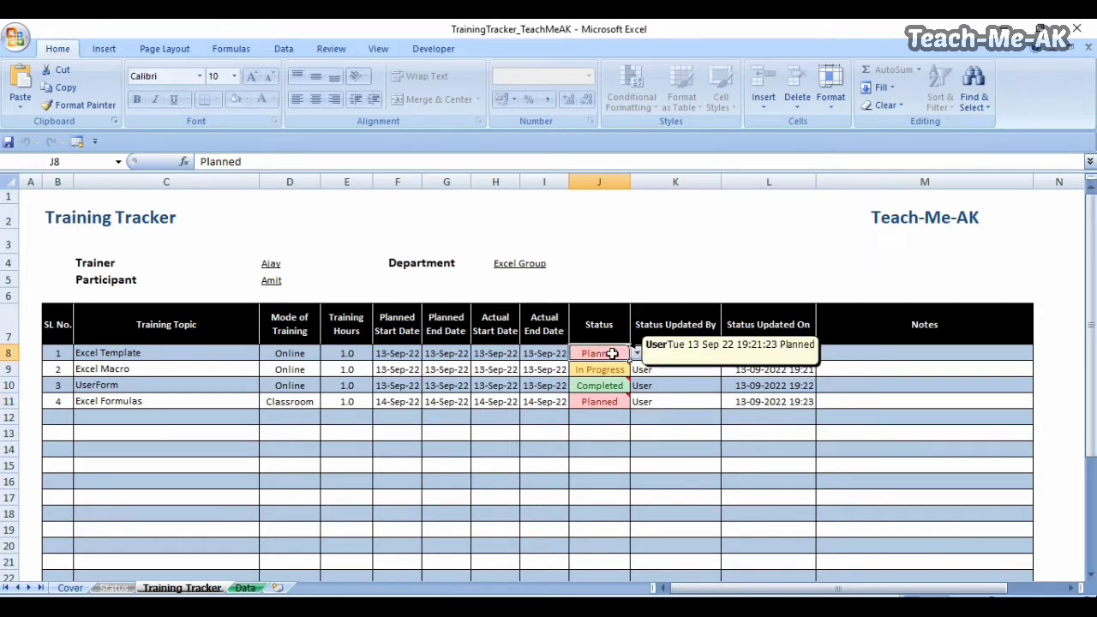
left_click(637, 353)
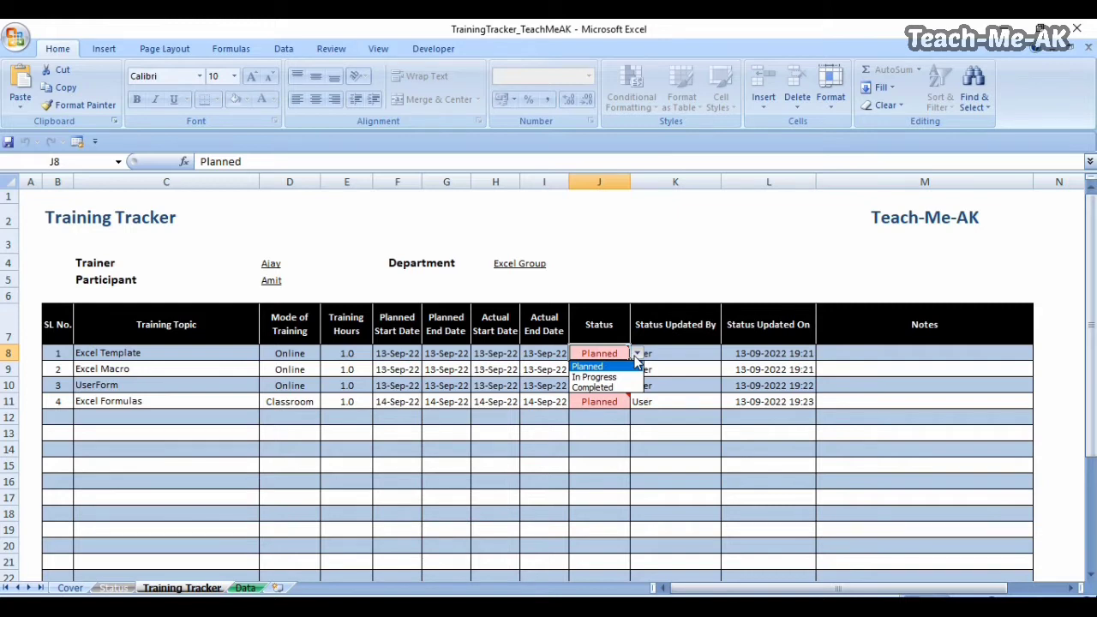
left_click(651, 352)
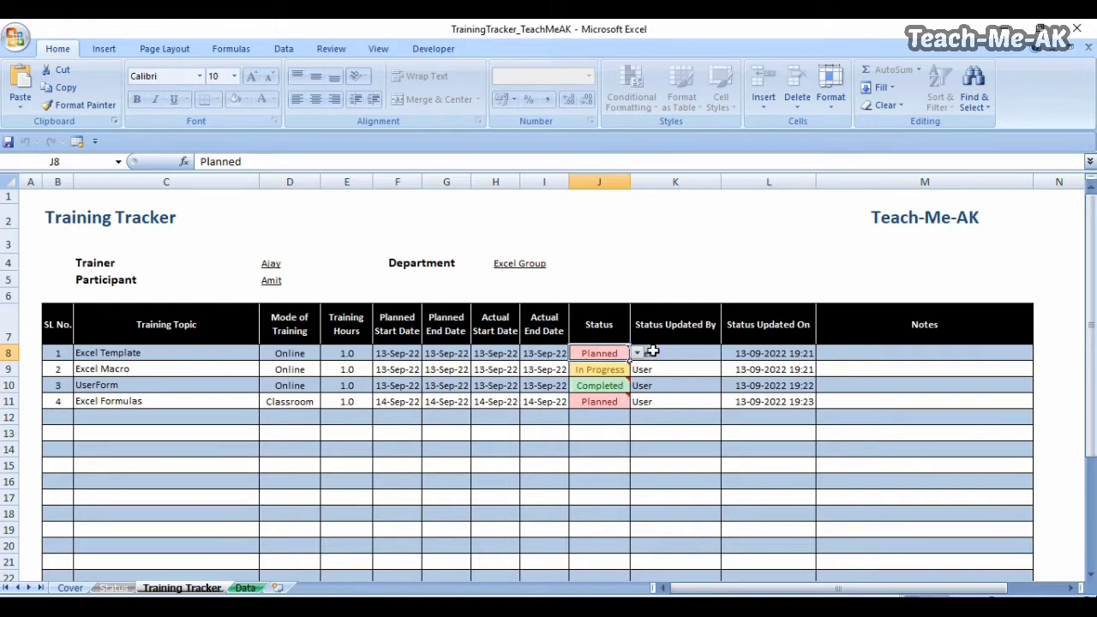
left_click(651, 351)
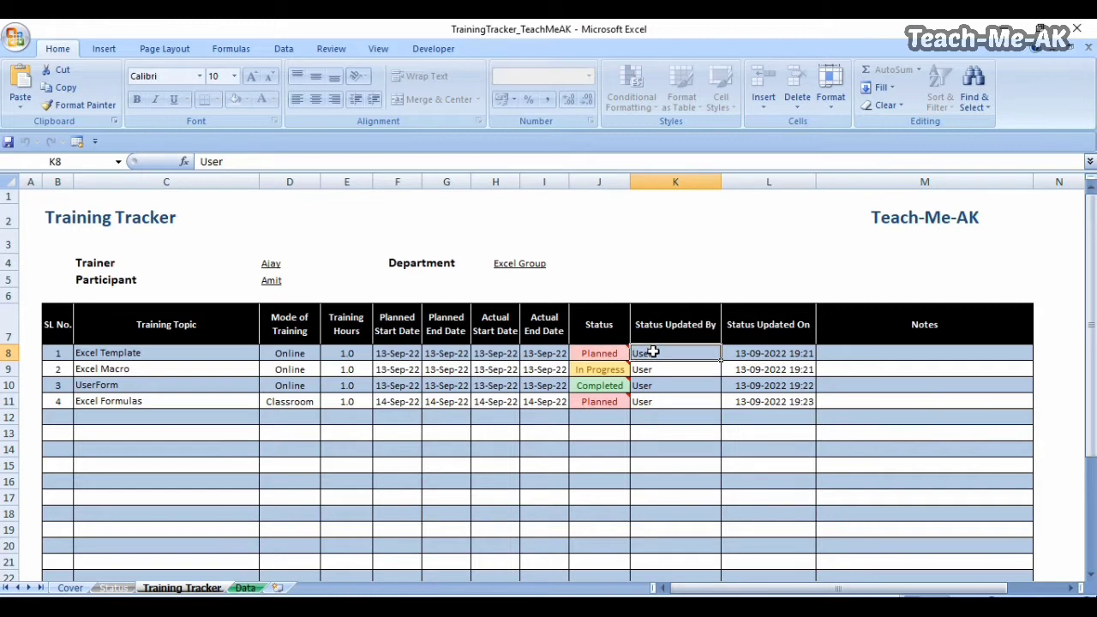
left_click(733, 356)
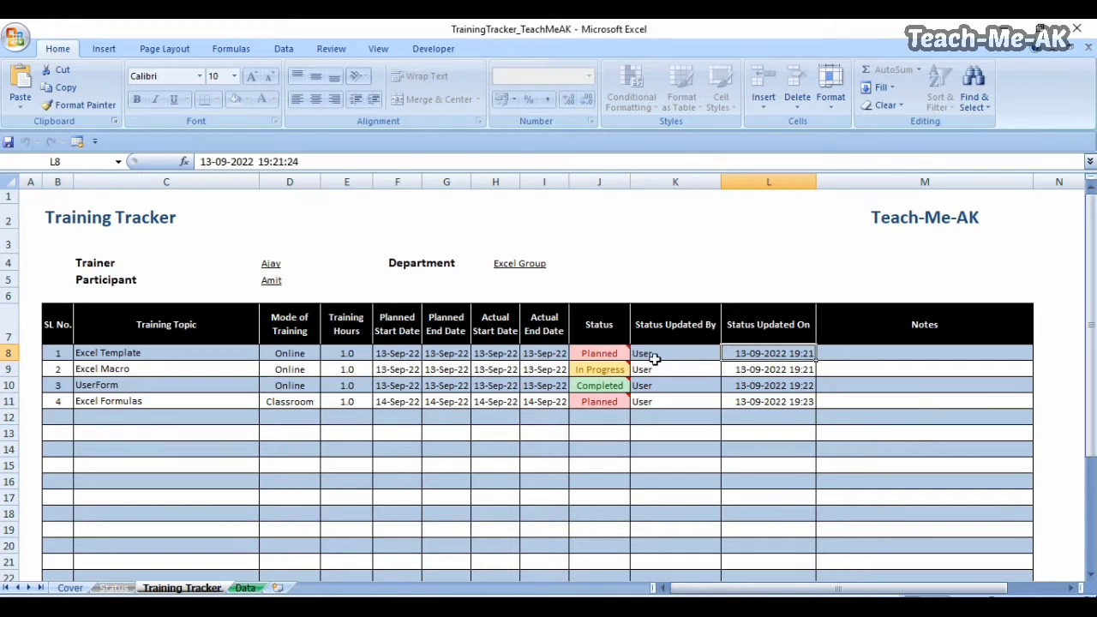
left_click(610, 354)
left_click(637, 353)
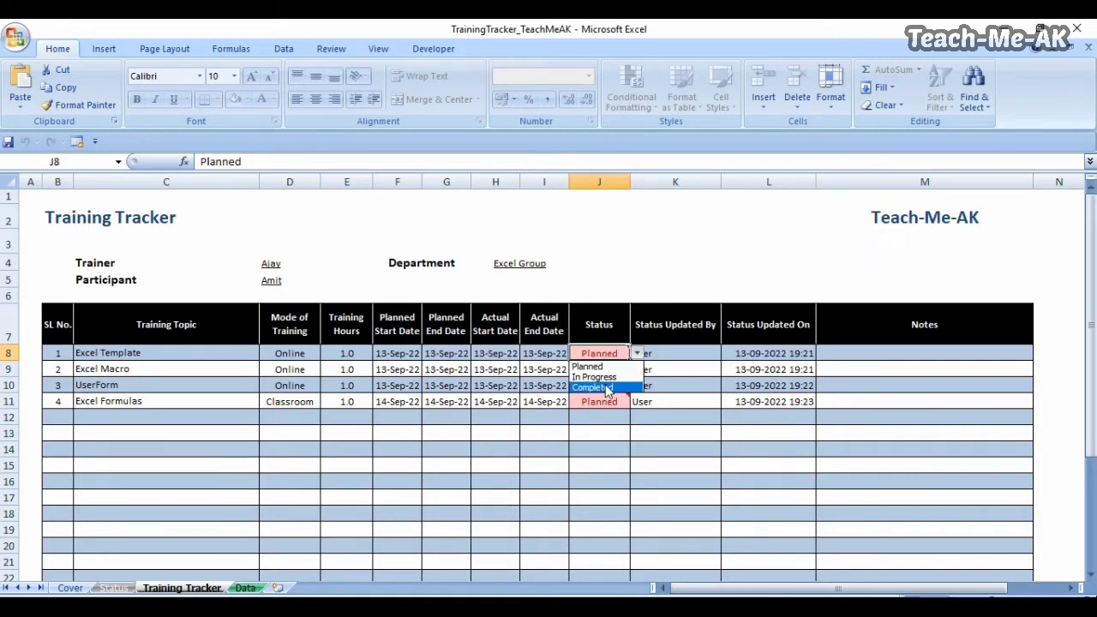
left_click(607, 362)
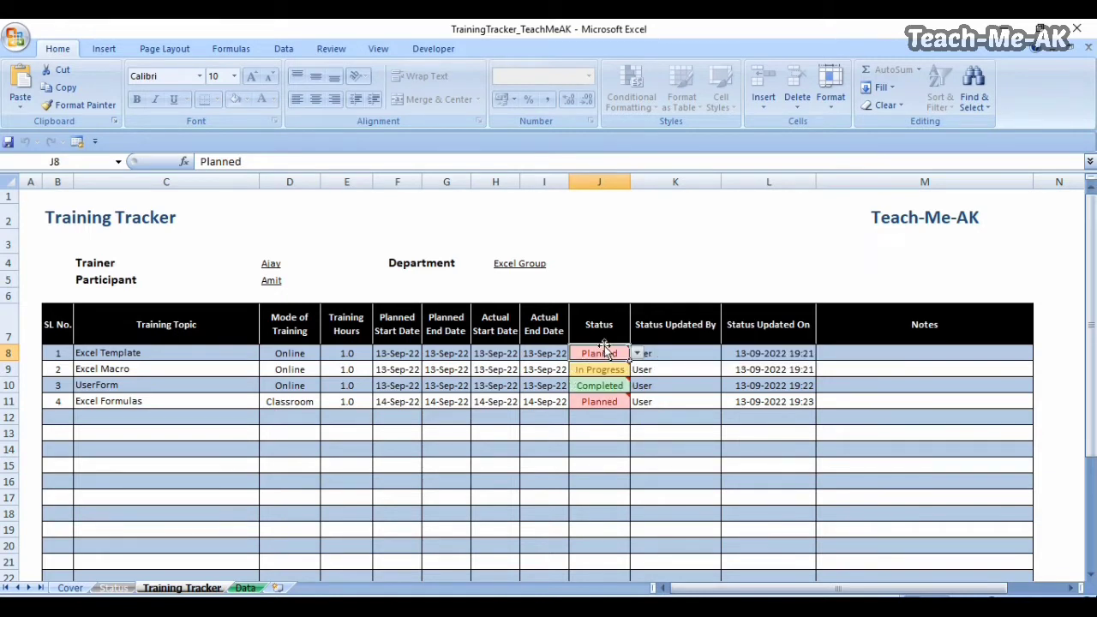
left_click(661, 355)
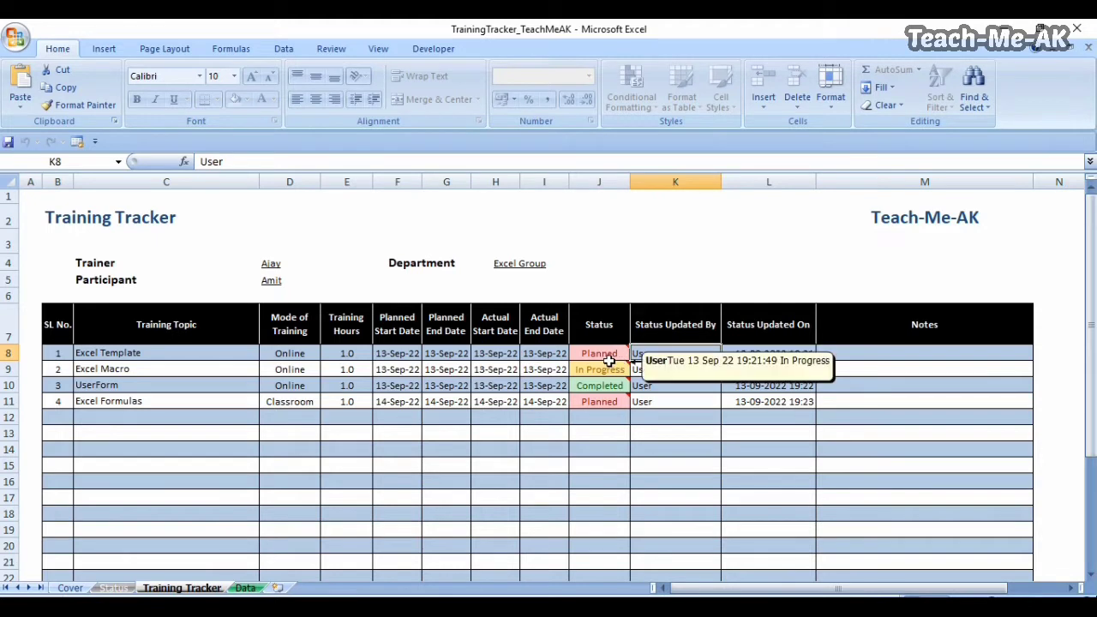
mouse_move(608, 360)
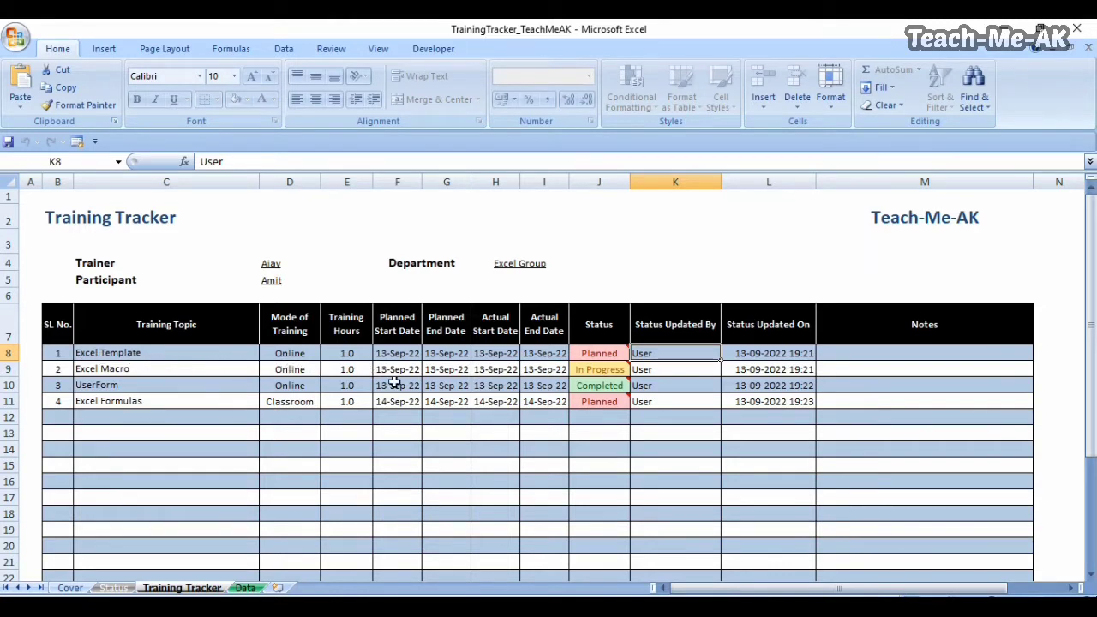
left_click(608, 357)
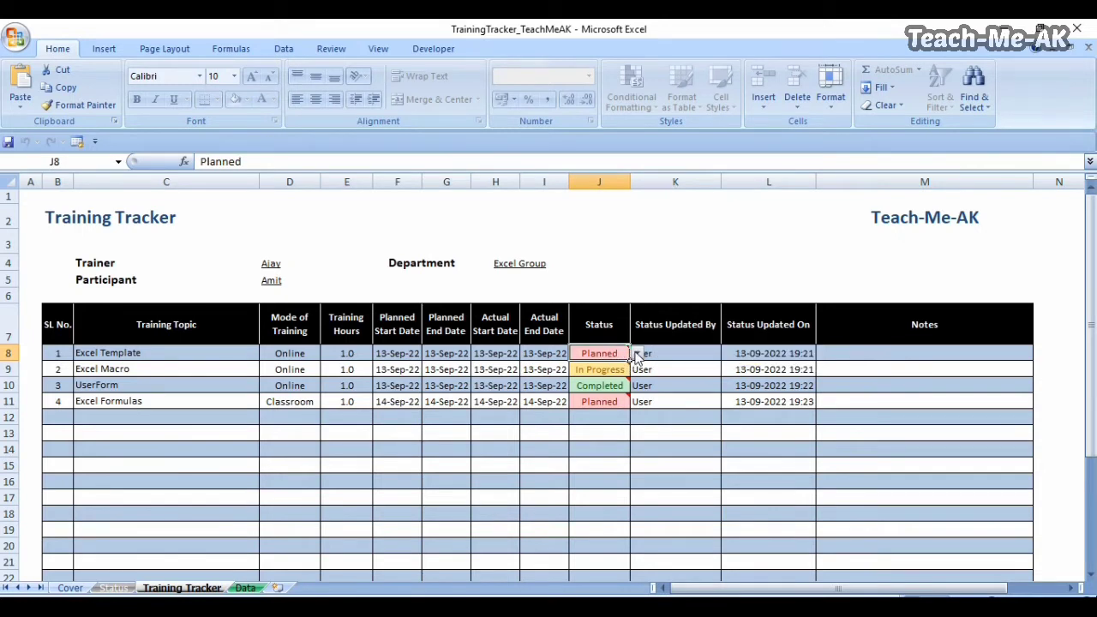
left_click(637, 354)
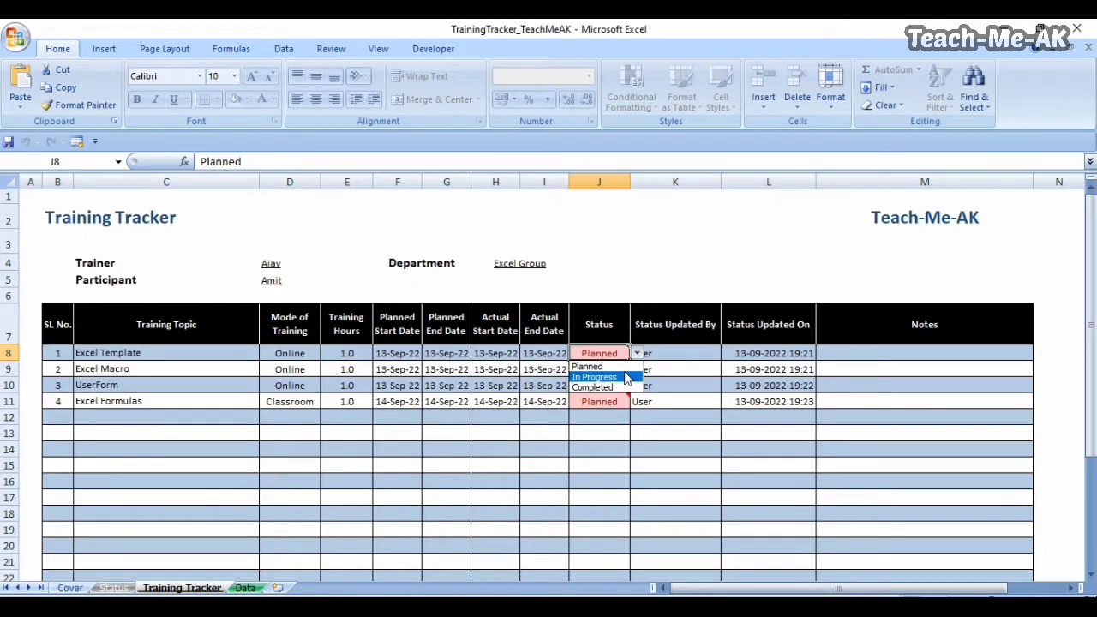
left_click(627, 378)
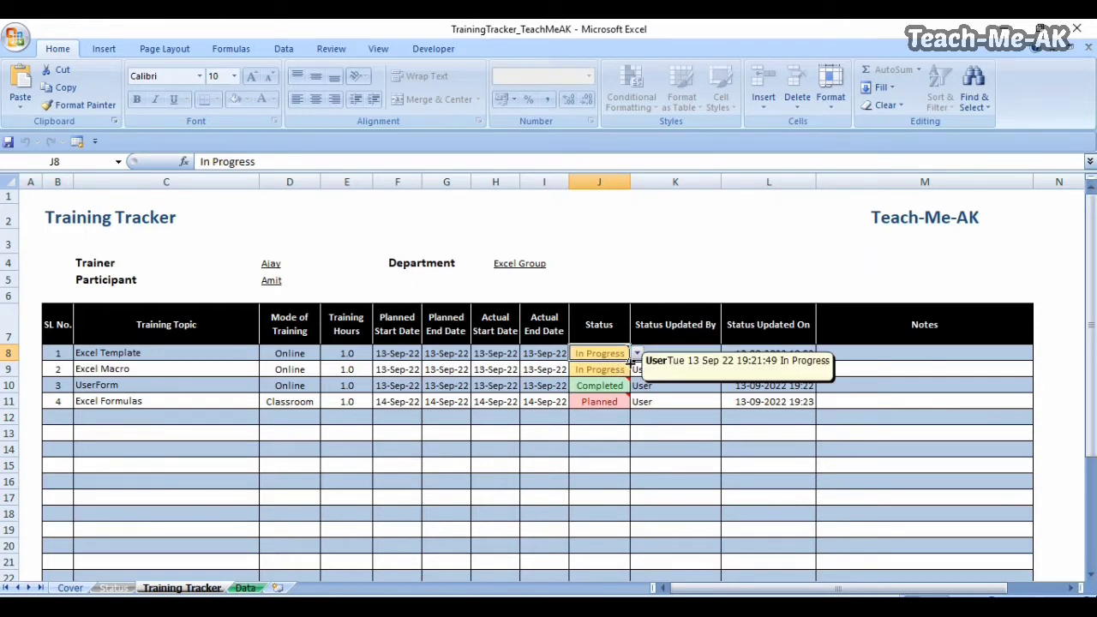
left_click(688, 353)
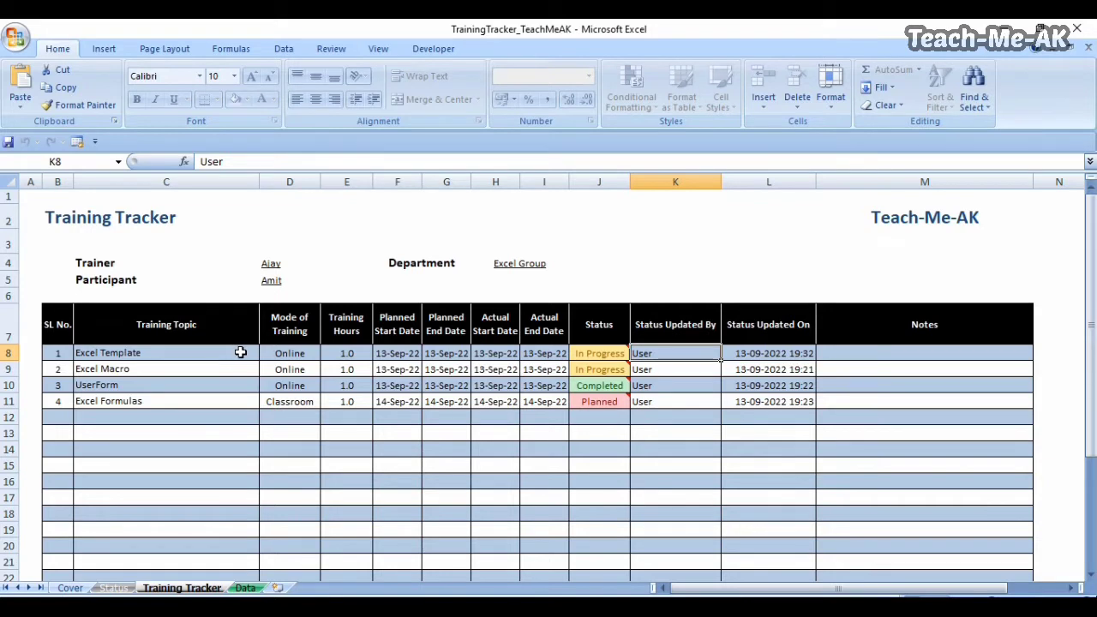
left_click(849, 352)
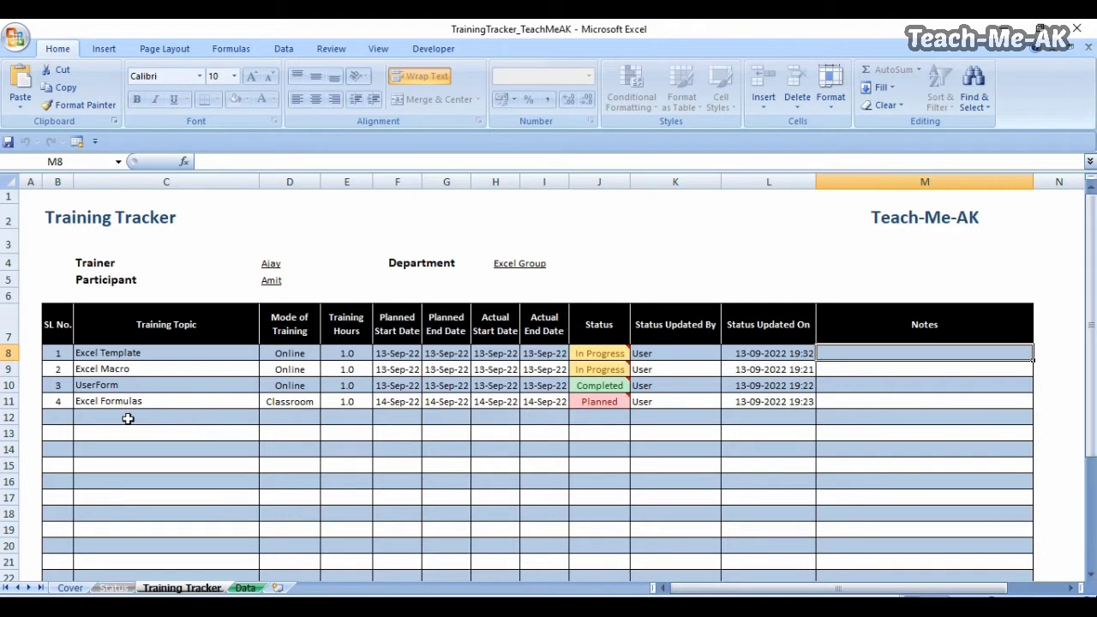
Enter serial 5, topic MS Word and mode Classroom in row 12.
left_click(67, 418)
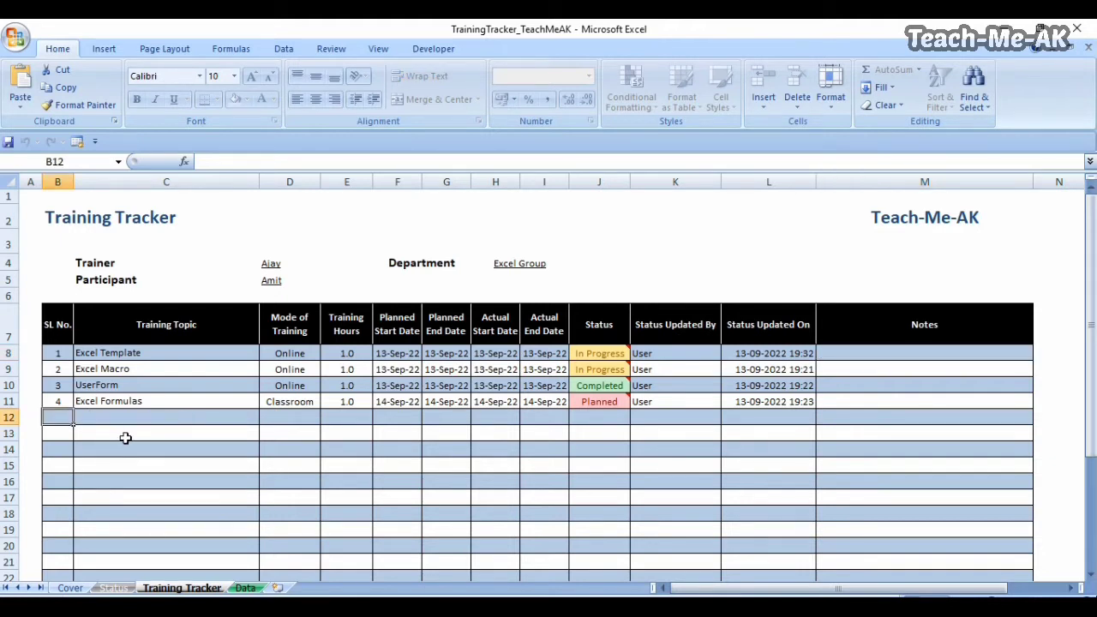
type("5")
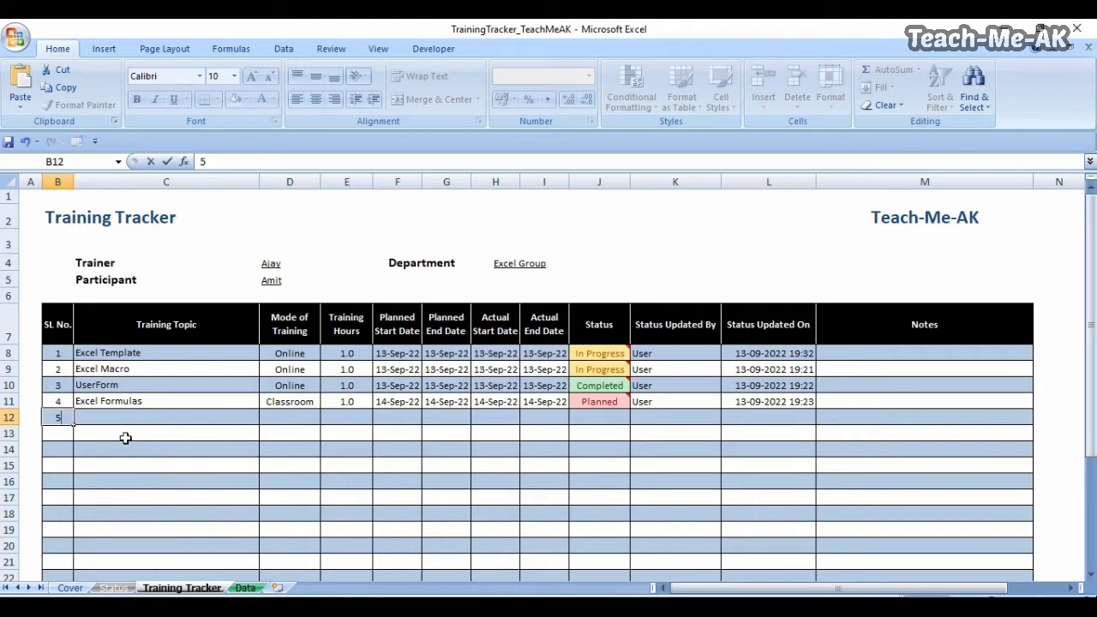
key("Tab")
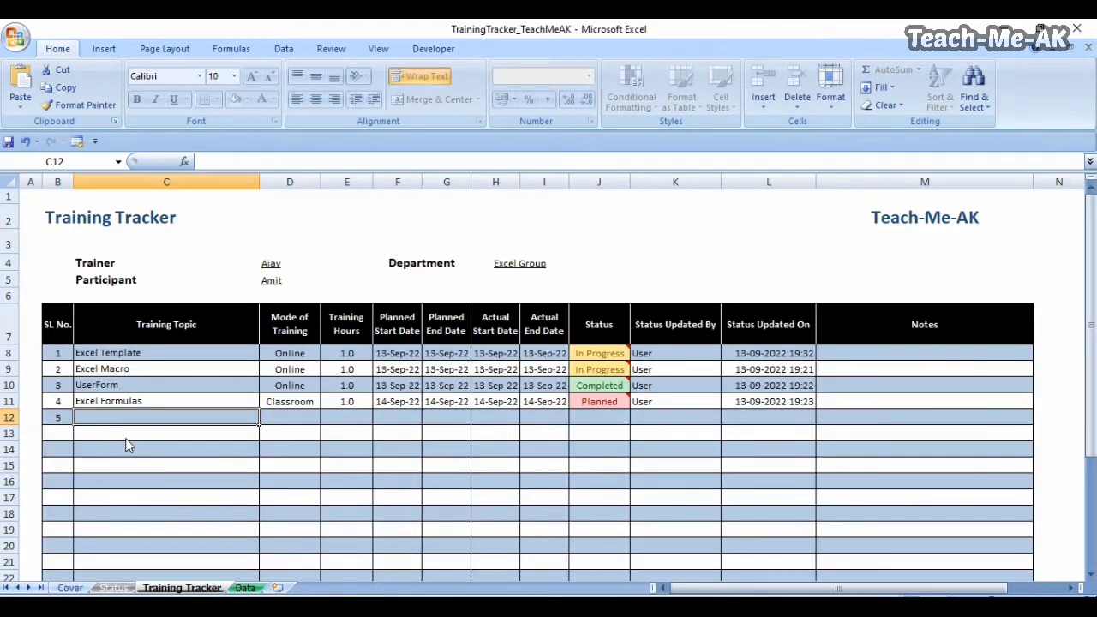
type("MS Wor")
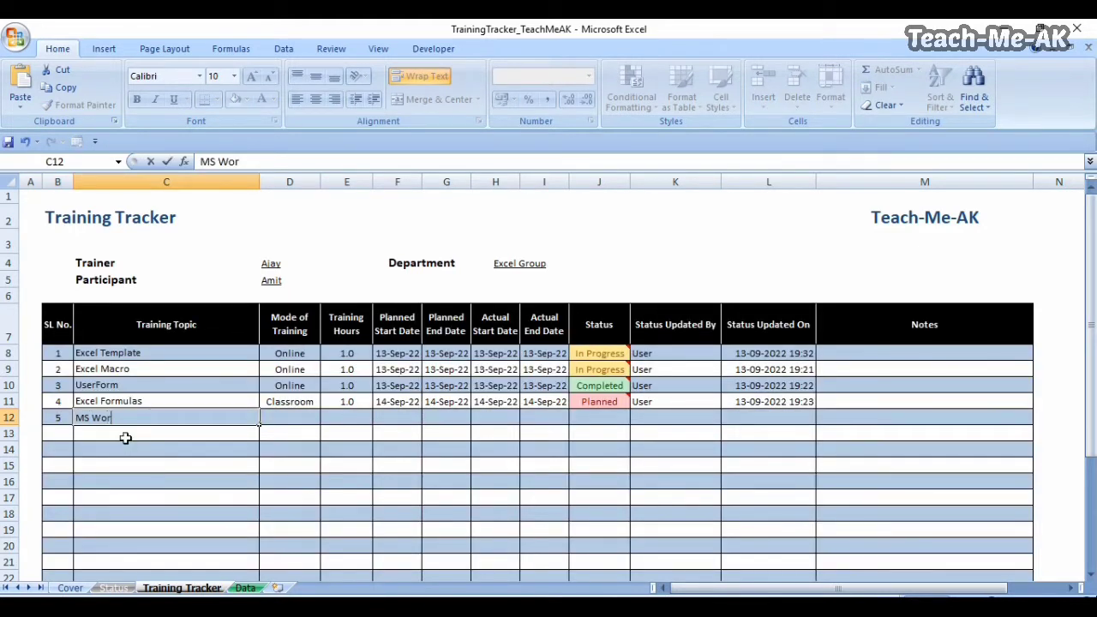
type("d")
key("Tab")
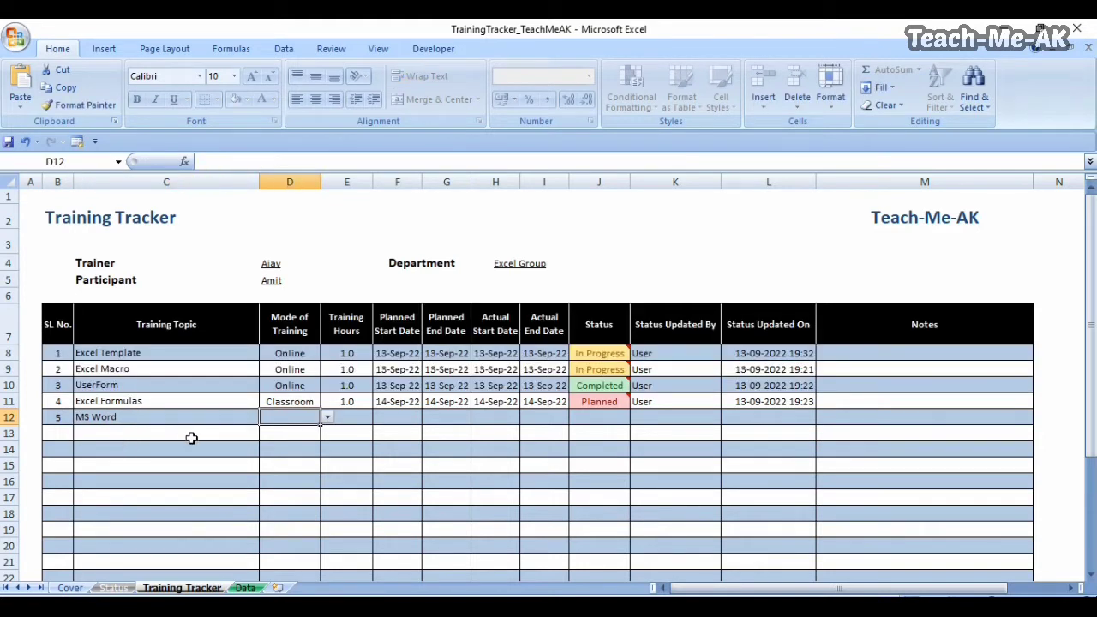
left_click(327, 418)
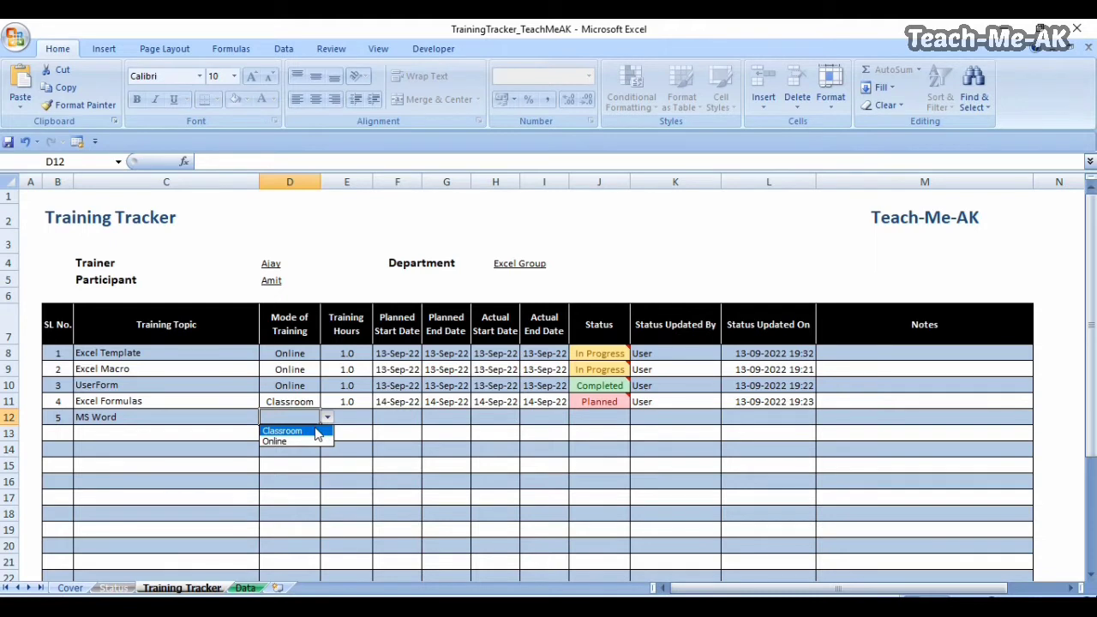
left_click(317, 431)
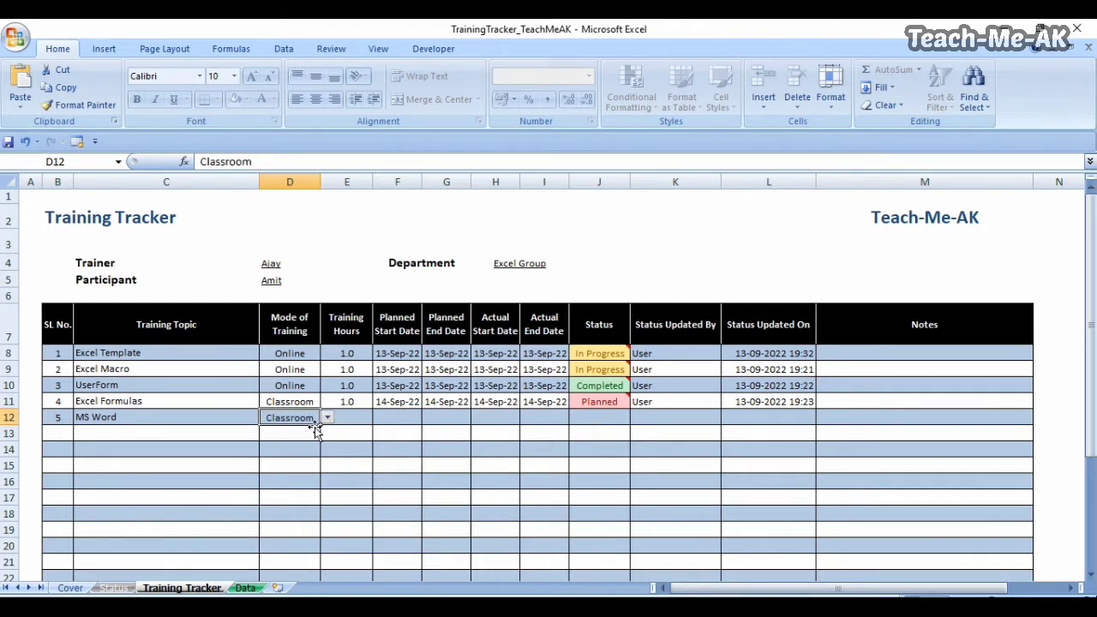
left_click(351, 419)
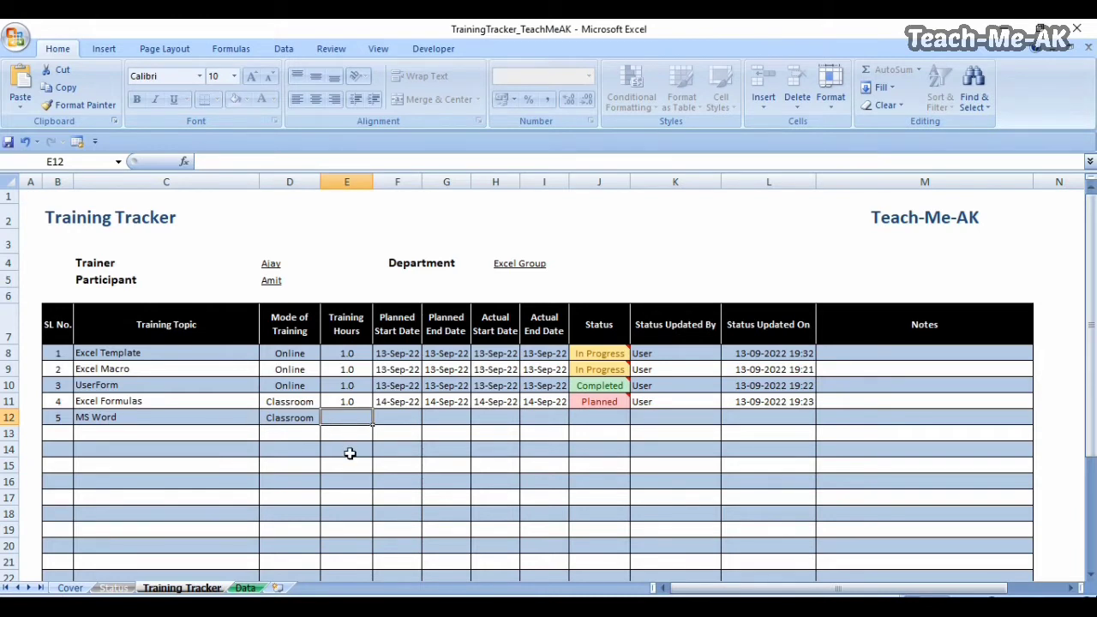
Give MS Word 2 training hours and 15-Sep-22 for planned and actual start and end dates.
type("2")
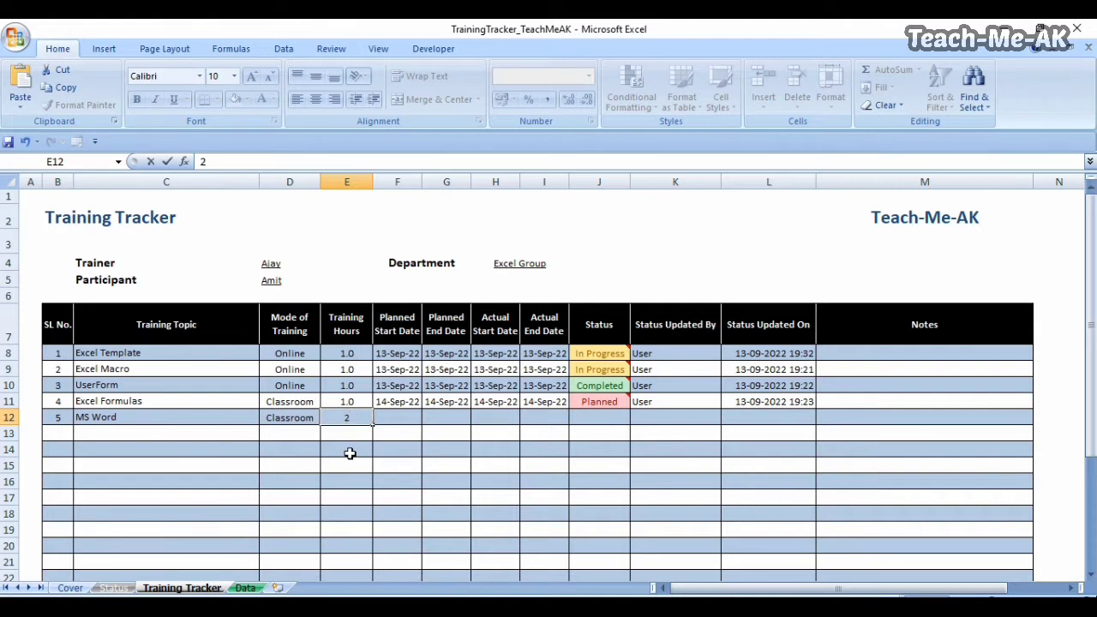
key("Tab")
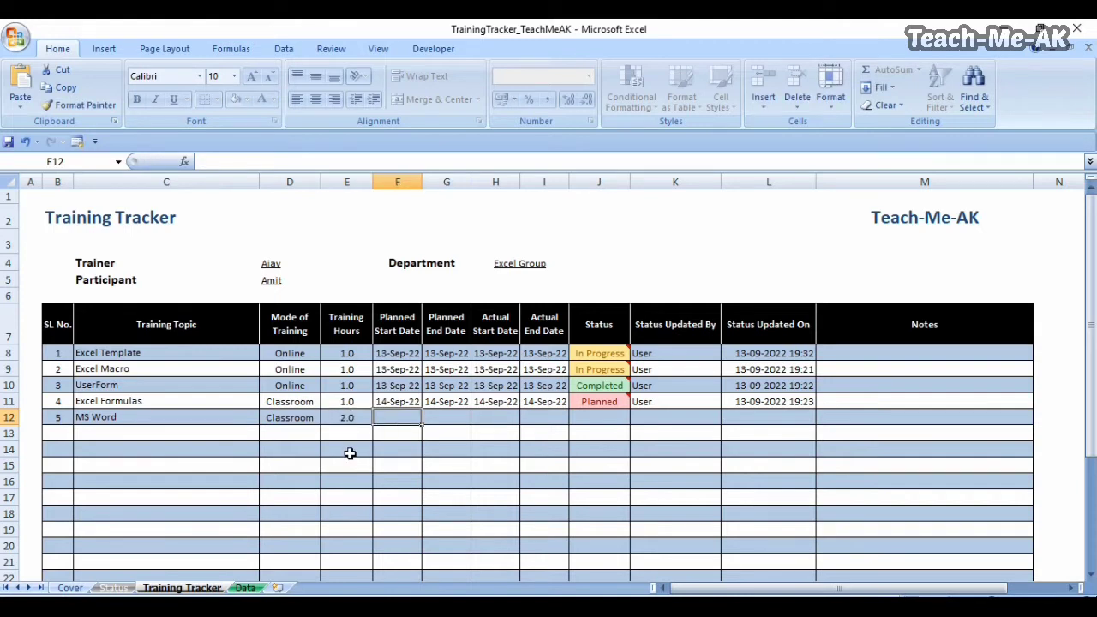
type("15-sep")
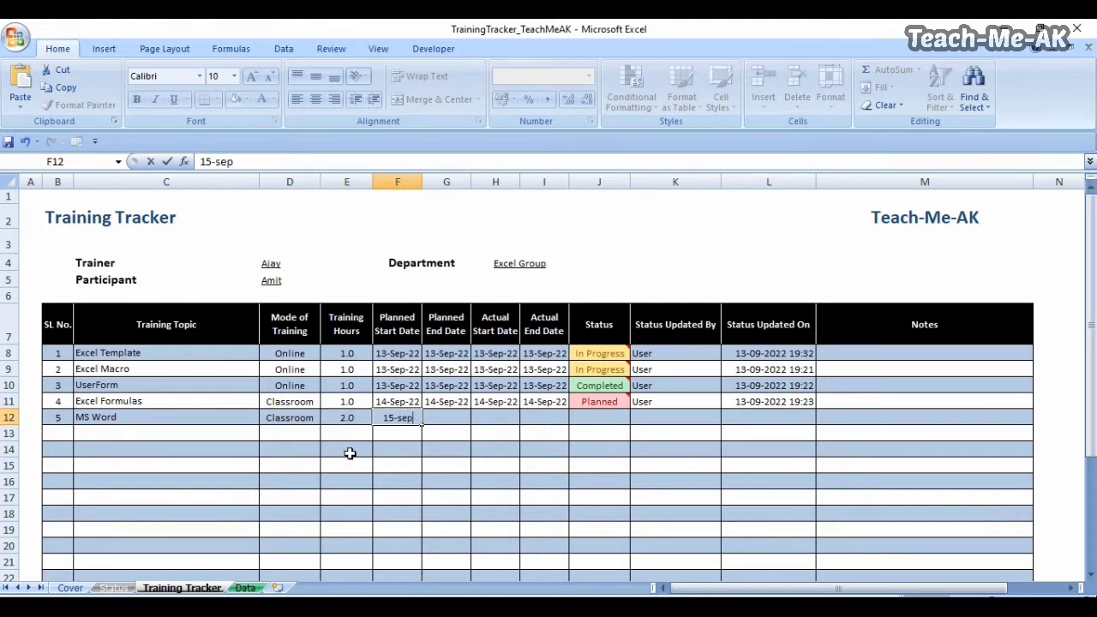
key("Tab")
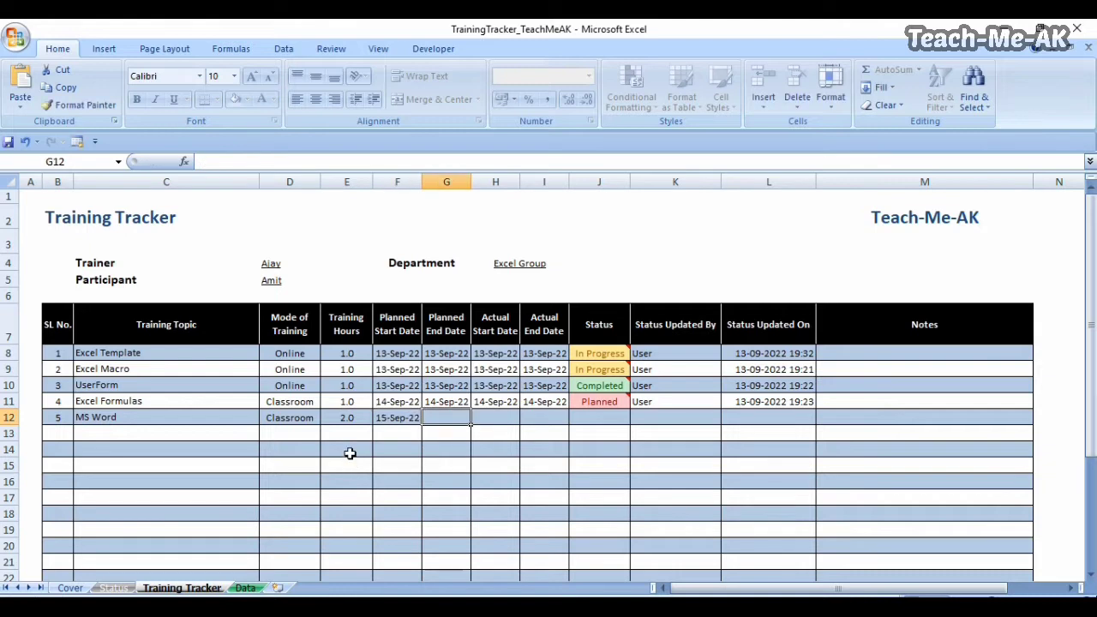
type("15-sep")
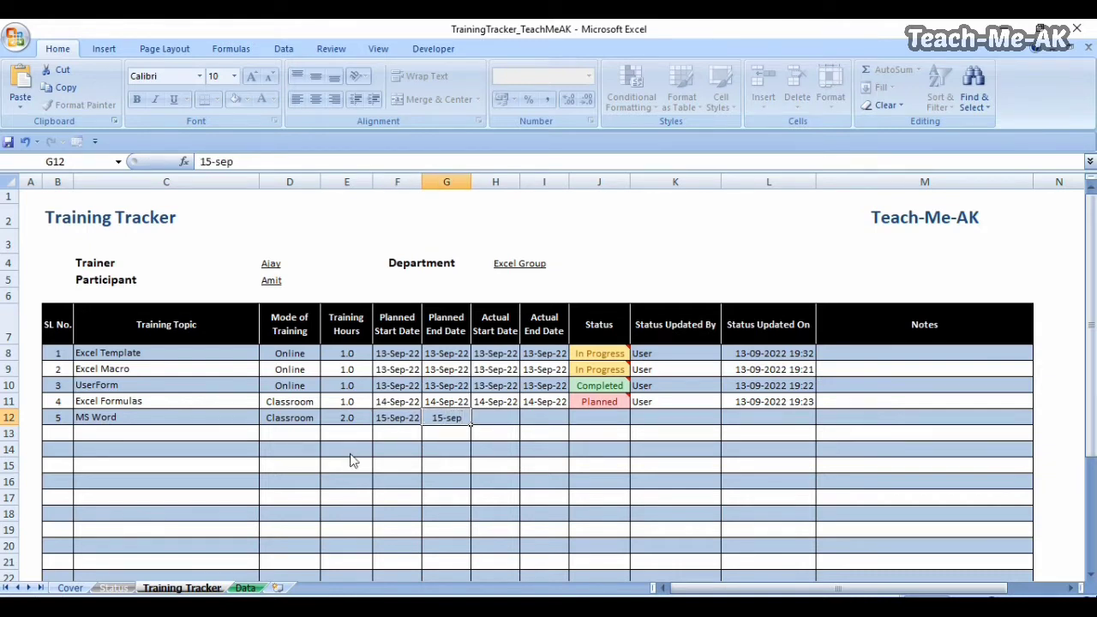
key("Tab")
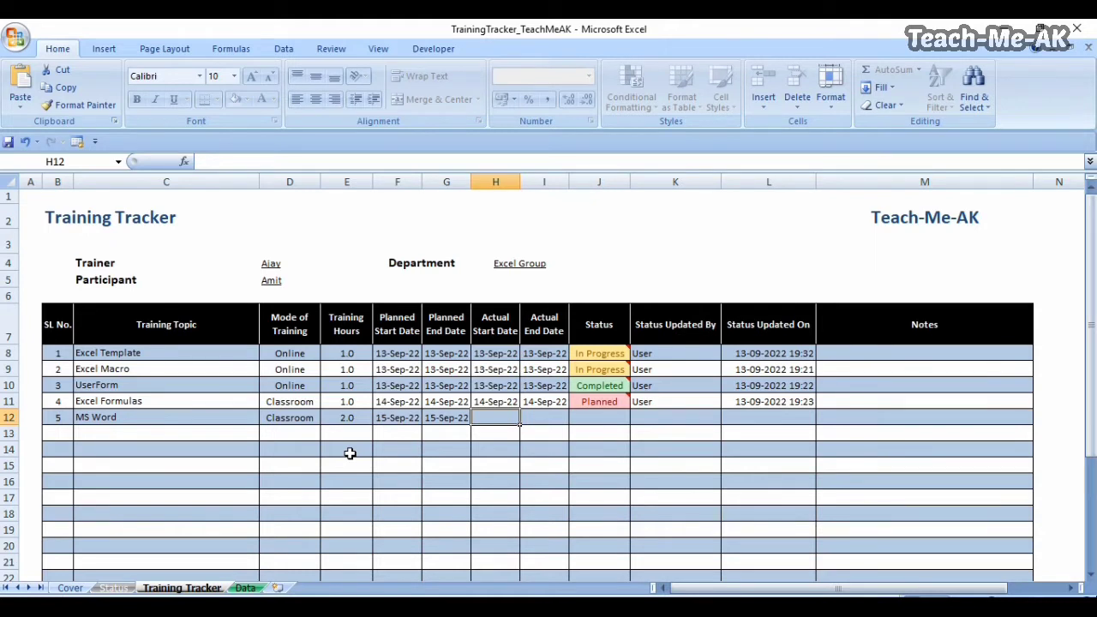
type("15-sep")
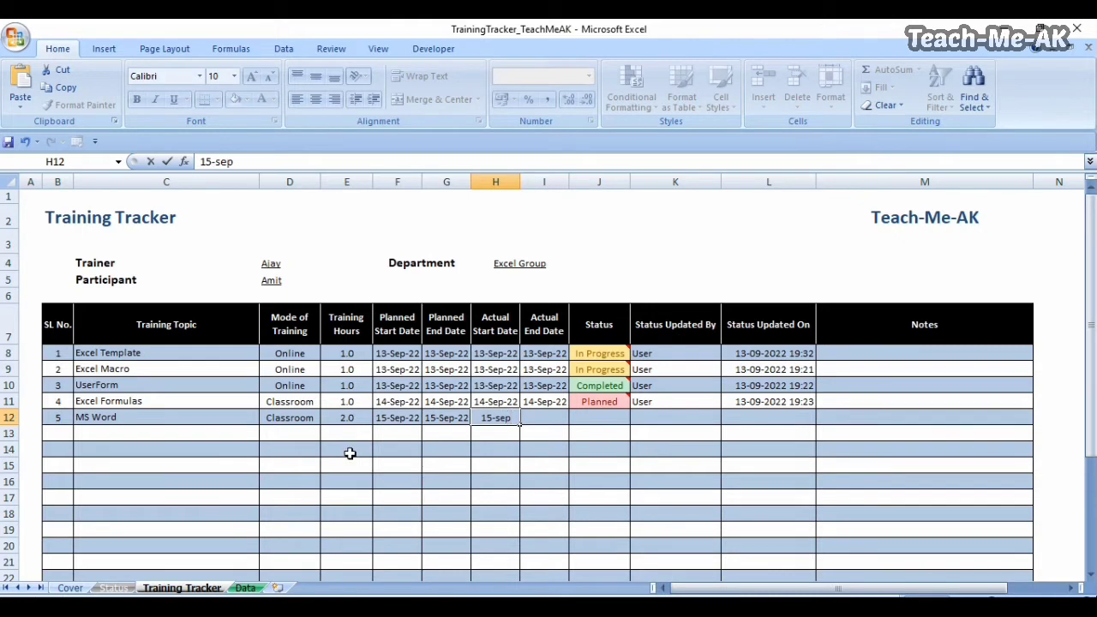
key("Tab")
type("15-")
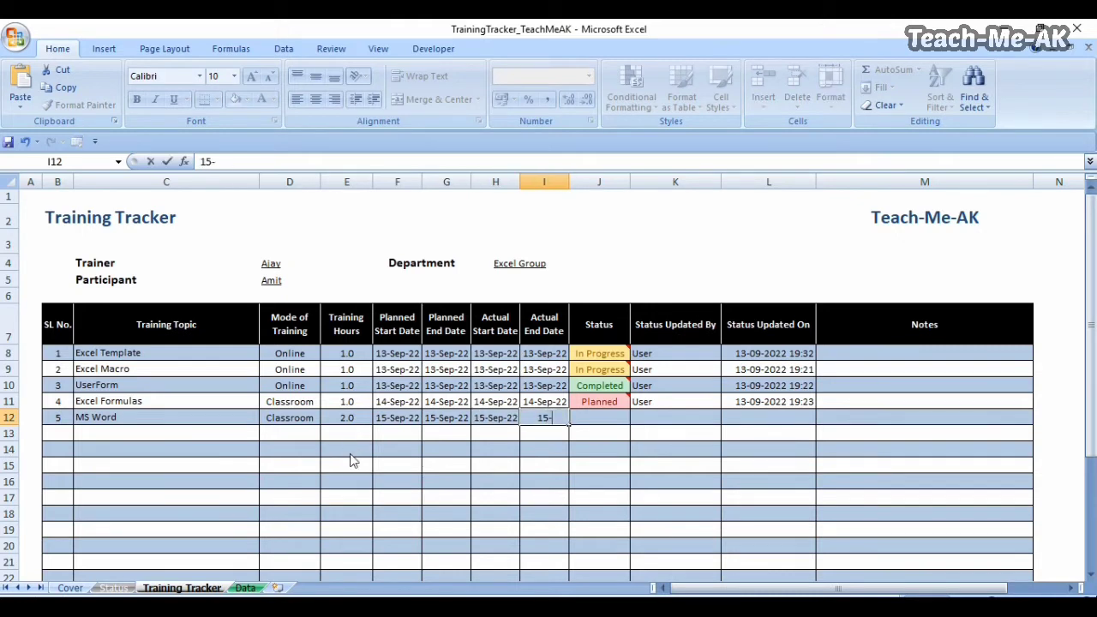
type("sep")
key("Tab")
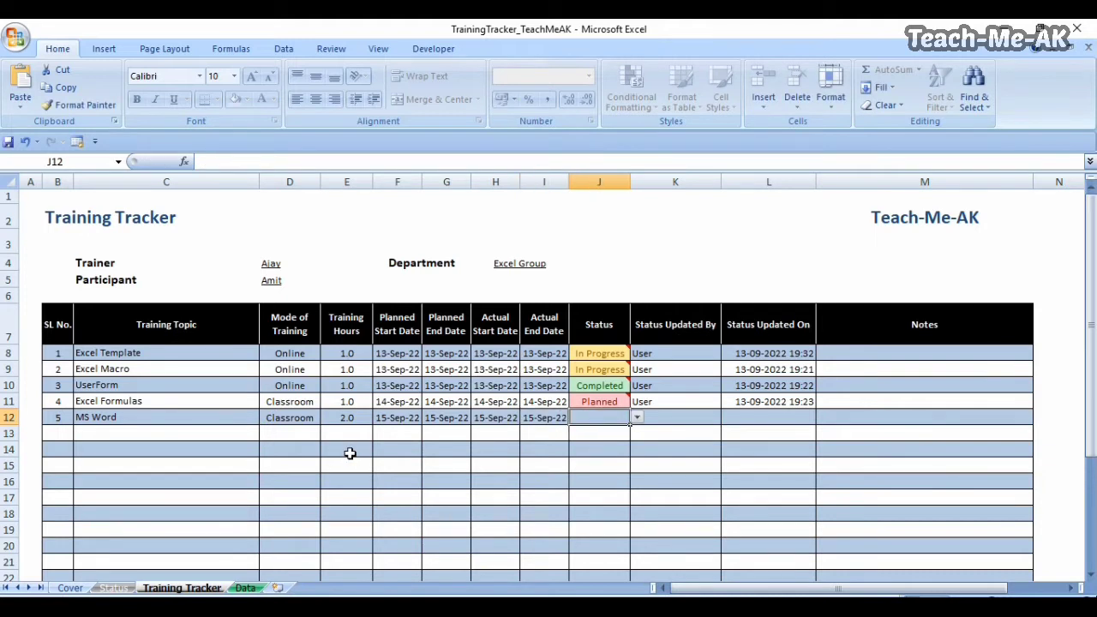
left_click(638, 418)
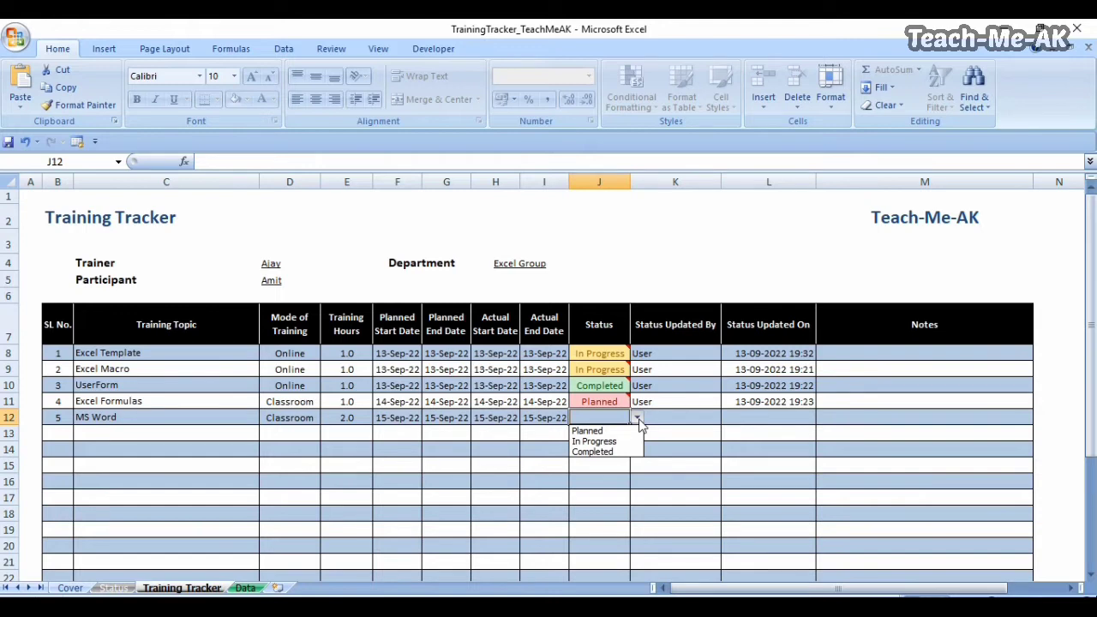
left_click(590, 430)
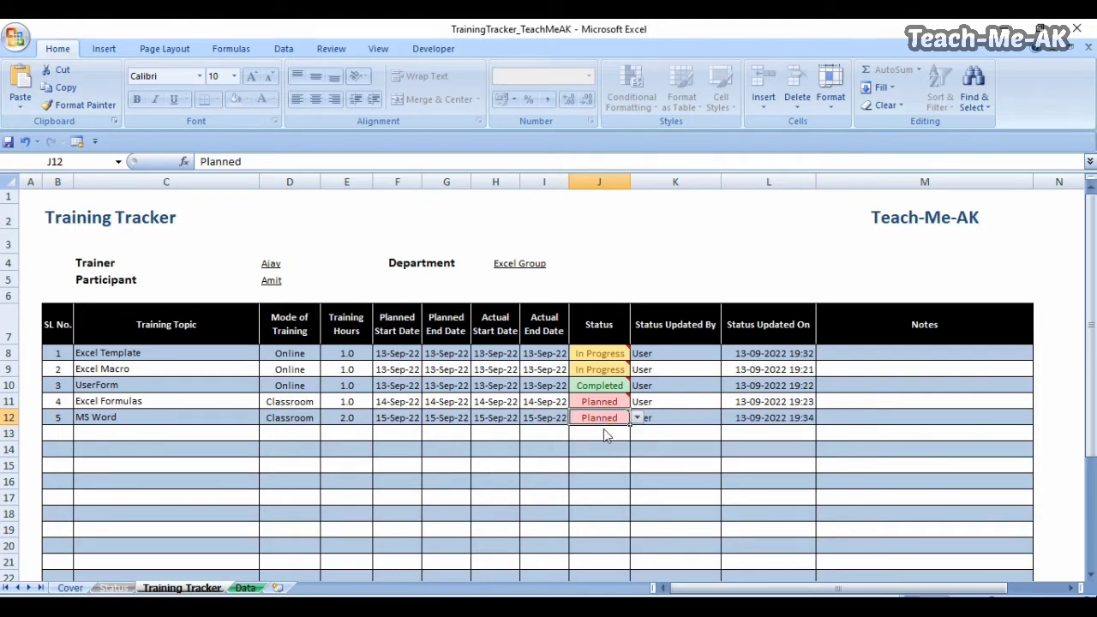
left_click(616, 447)
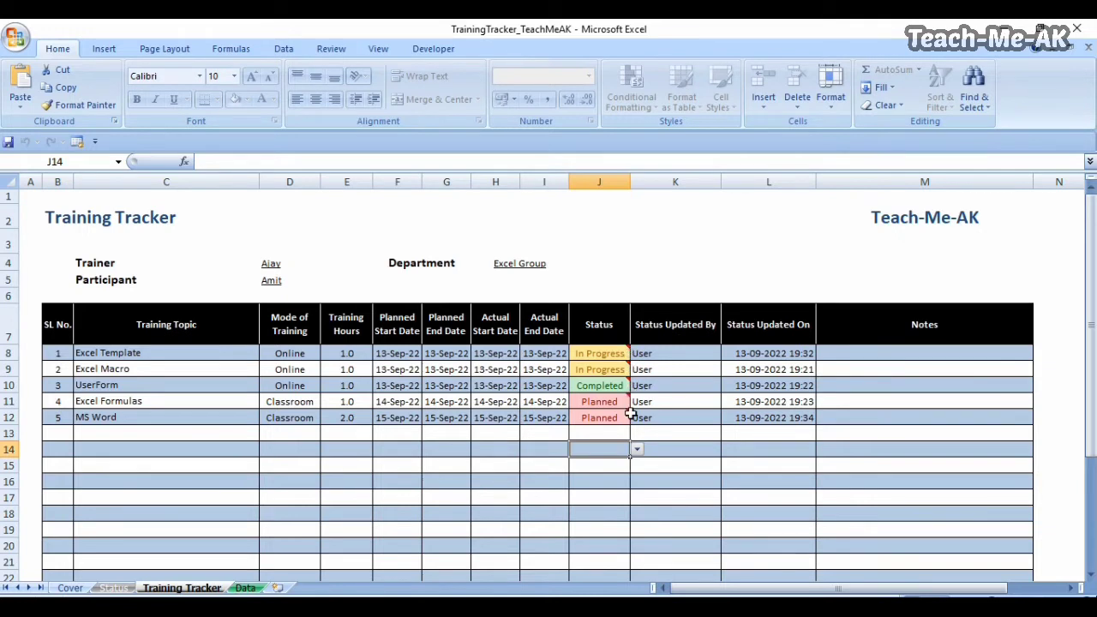
mouse_move(629, 420)
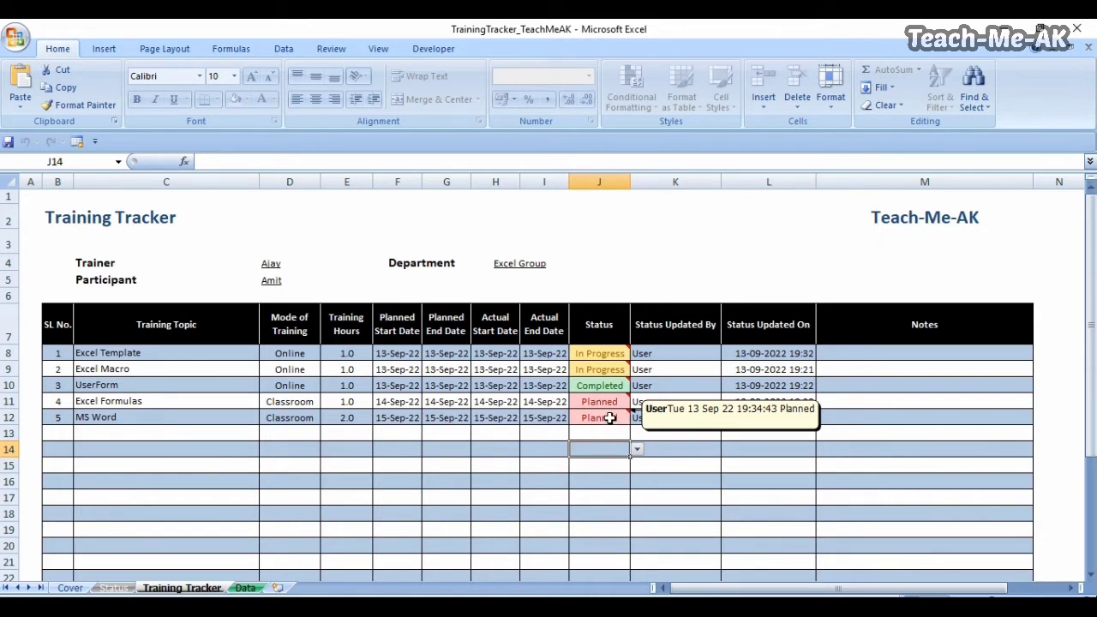
left_click(616, 418)
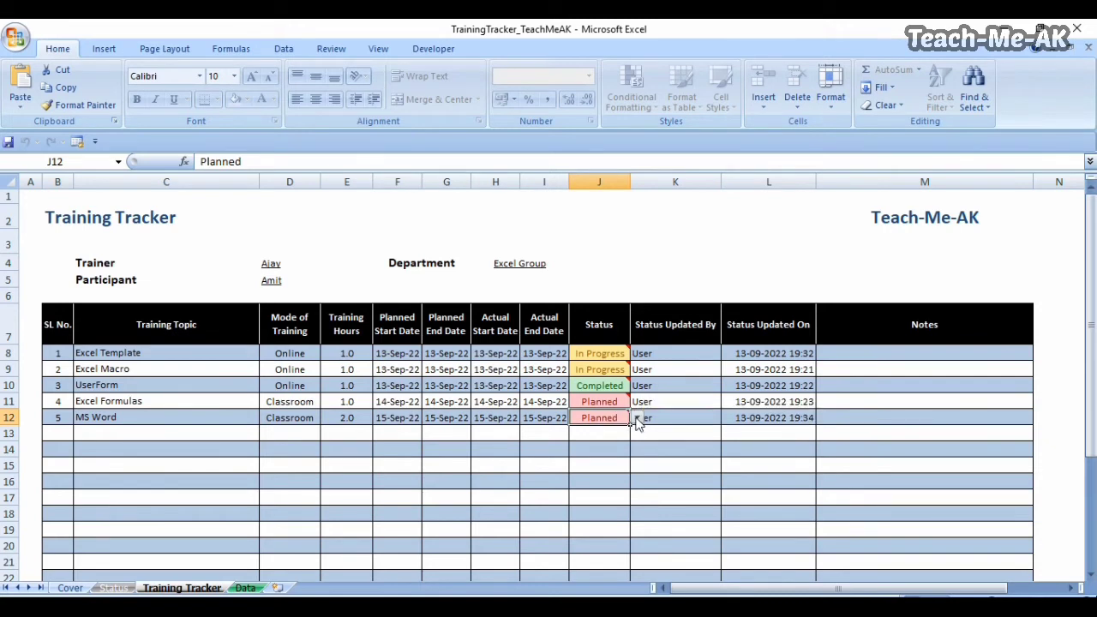
left_click(637, 419)
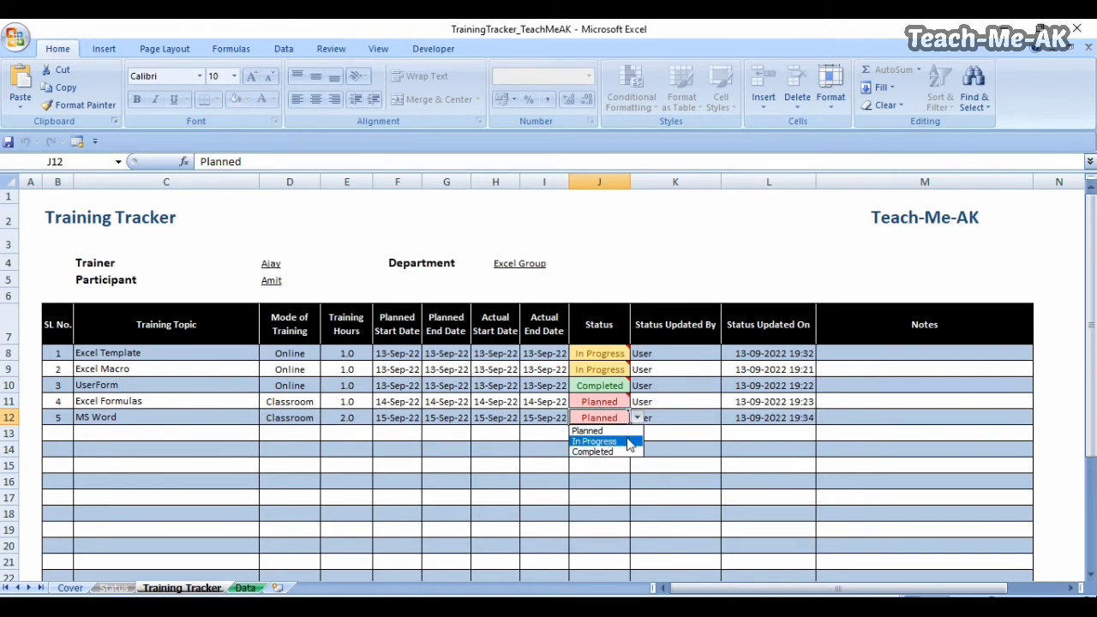
left_click(631, 443)
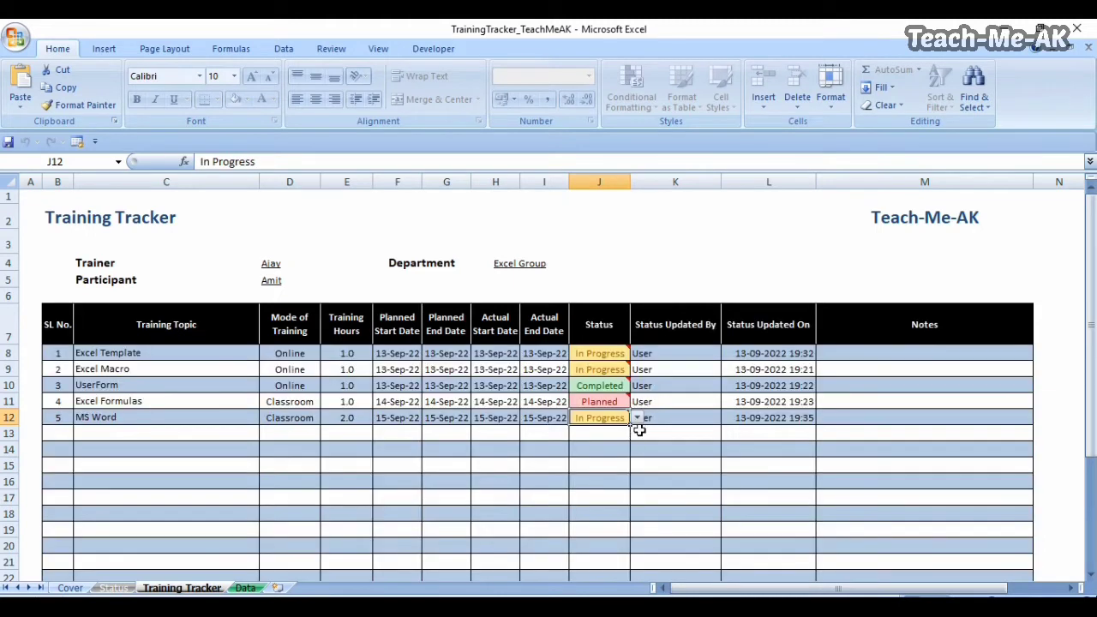
left_click(648, 419)
mouse_move(615, 420)
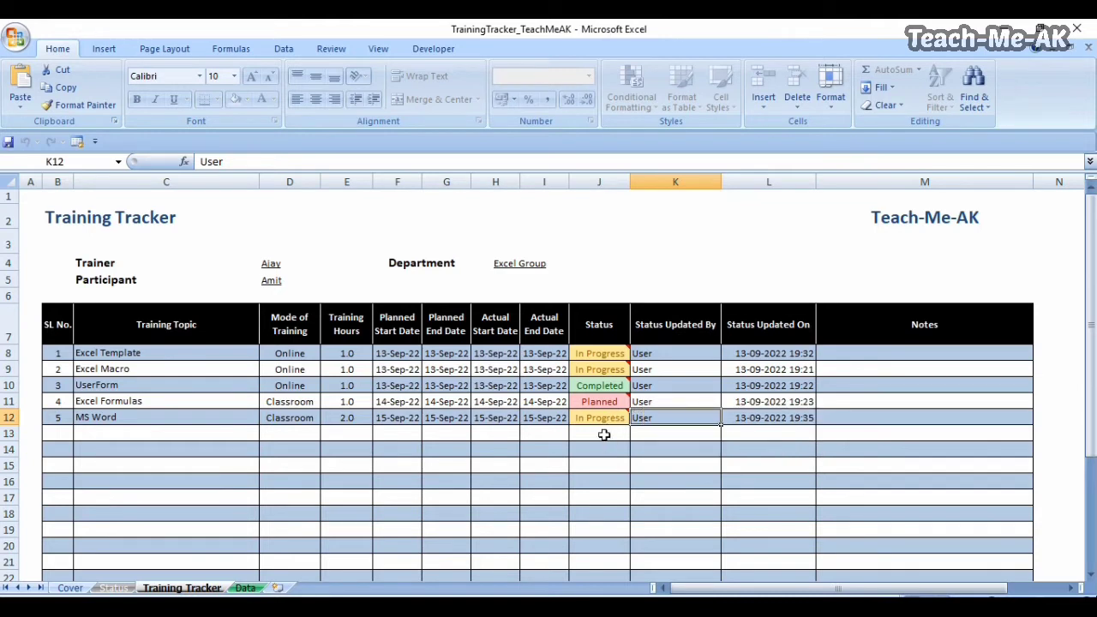
left_click(604, 420)
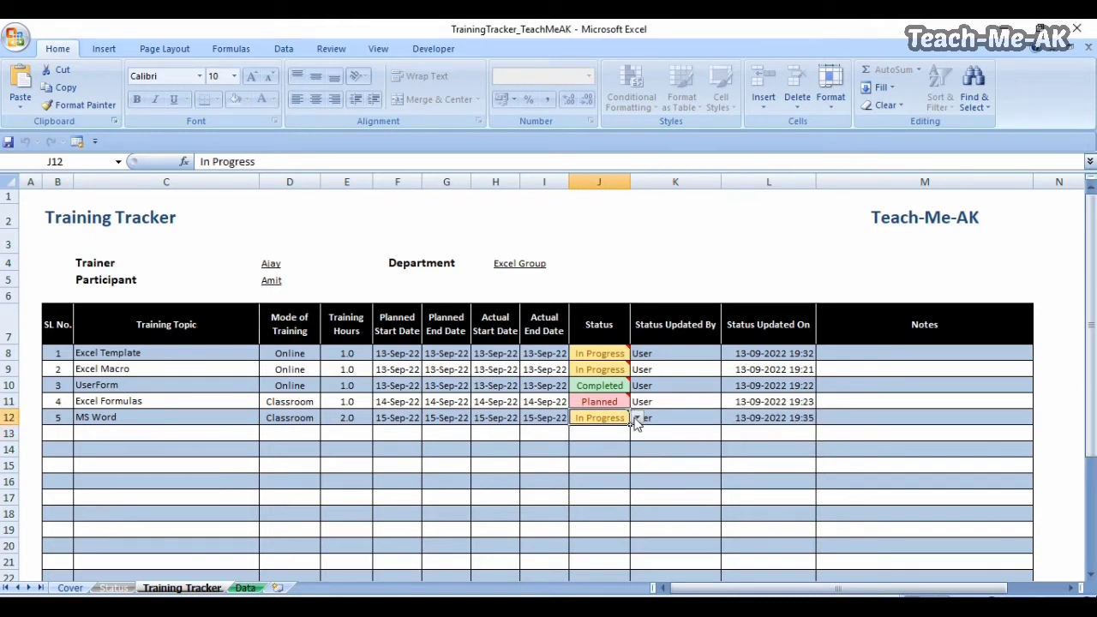
left_click(635, 419)
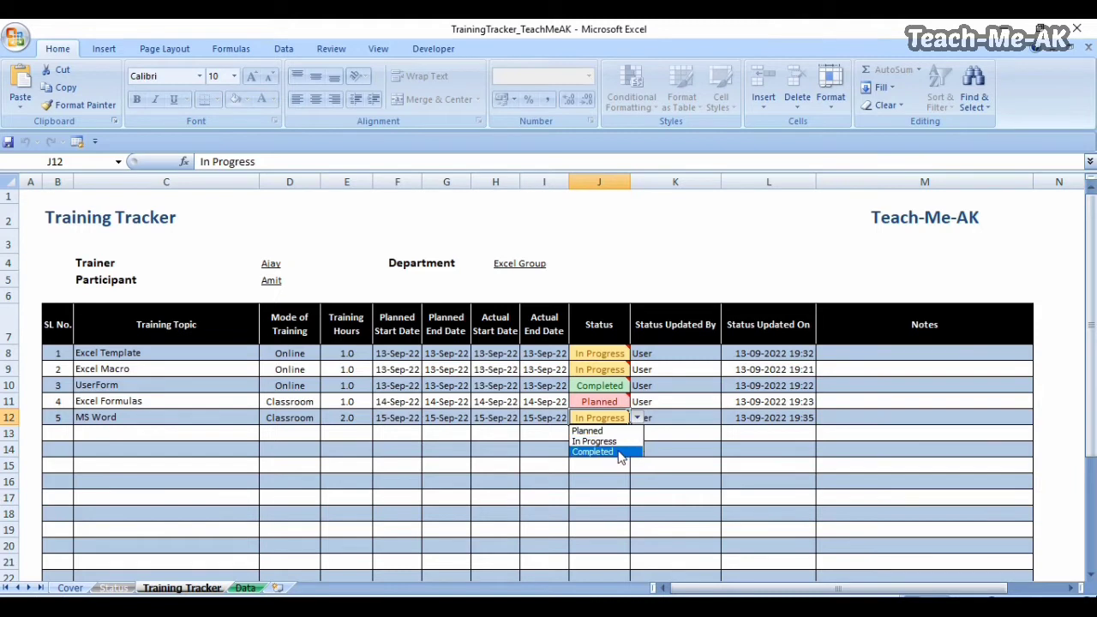
Mark MS Word Completed and view the Status sheet: 1 Planned, 2 In Progress, 2 Completed.
left_click(618, 453)
mouse_move(607, 417)
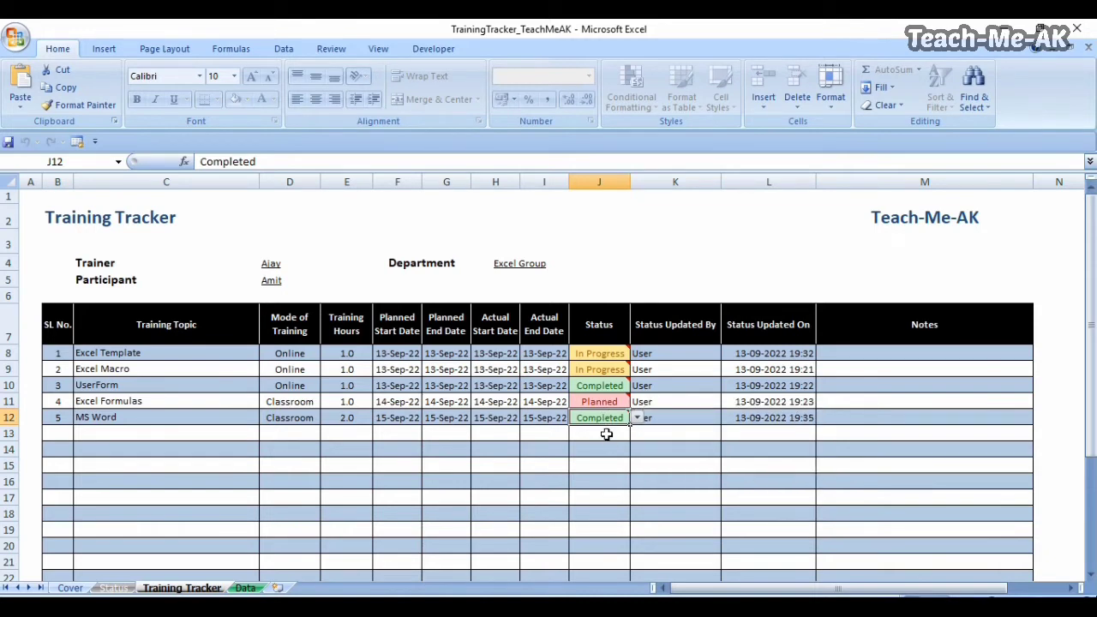
left_click(606, 435)
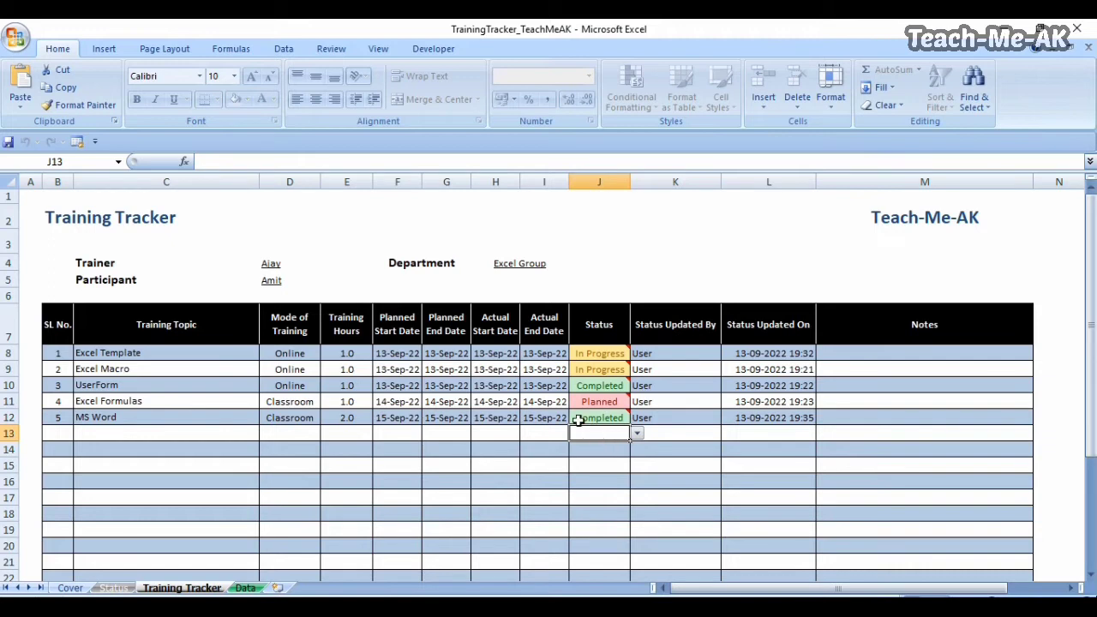
mouse_move(591, 420)
left_click(114, 588)
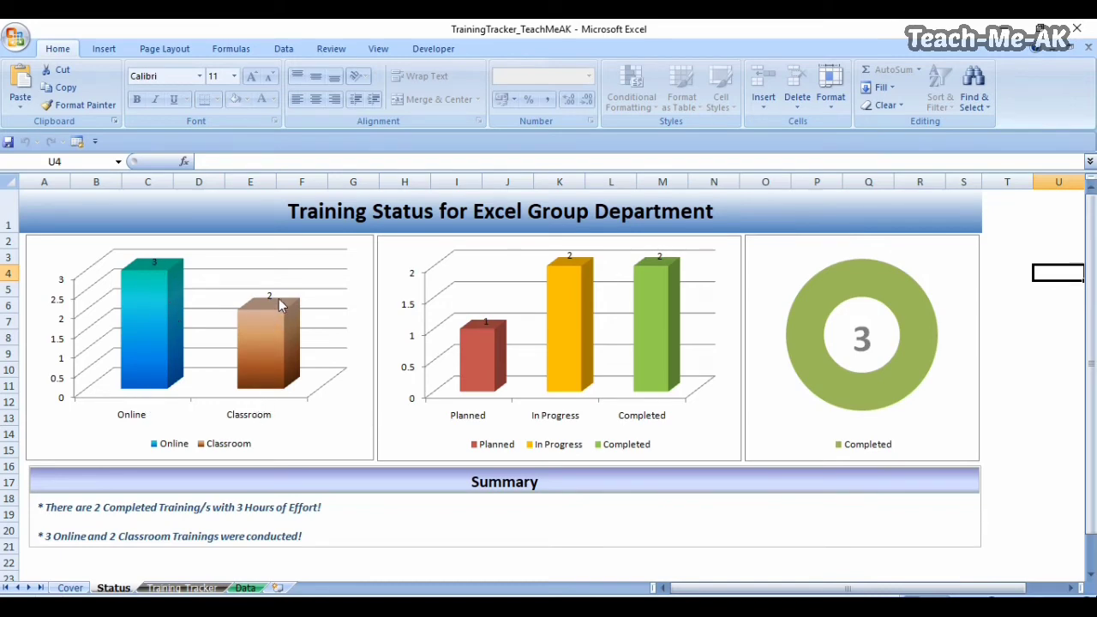
left_click(183, 588)
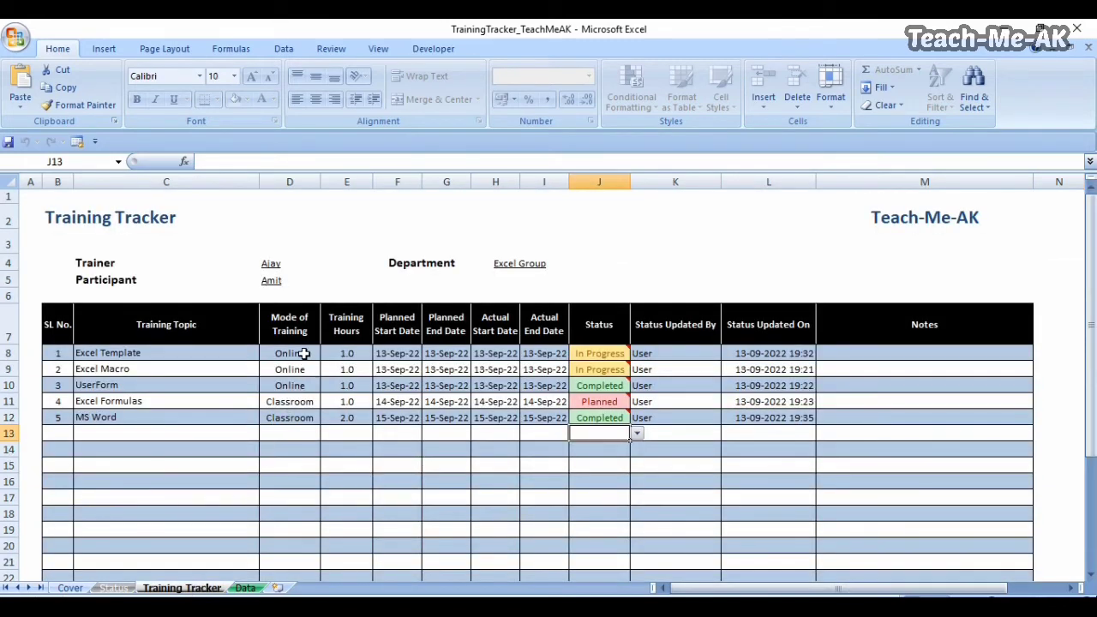
left_click_drag(294, 352, 294, 419)
left_click(116, 587)
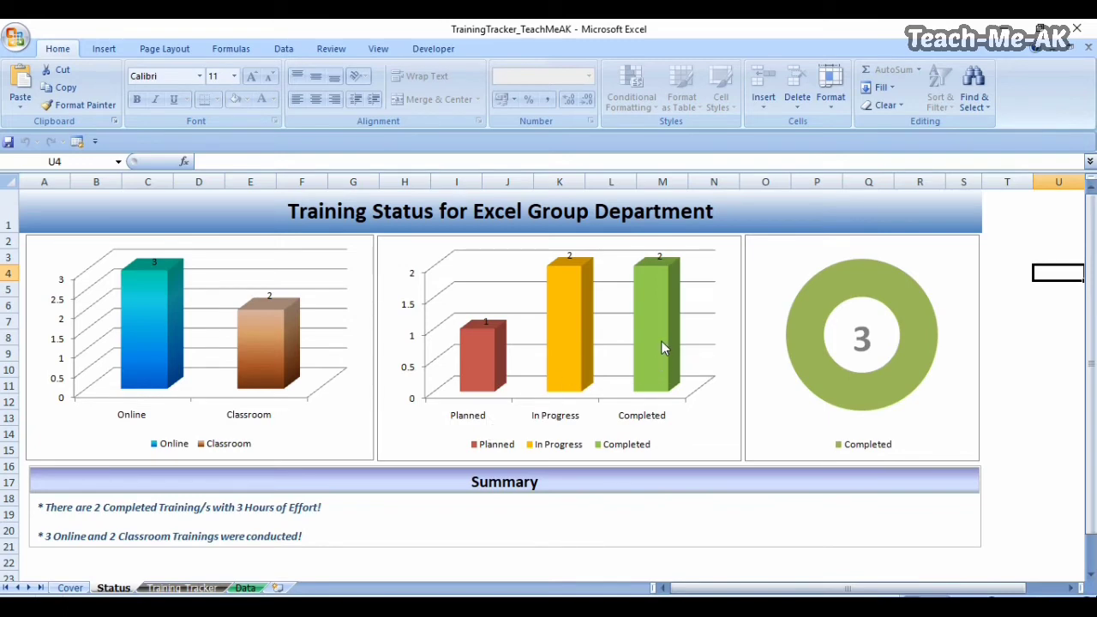
left_click(197, 591)
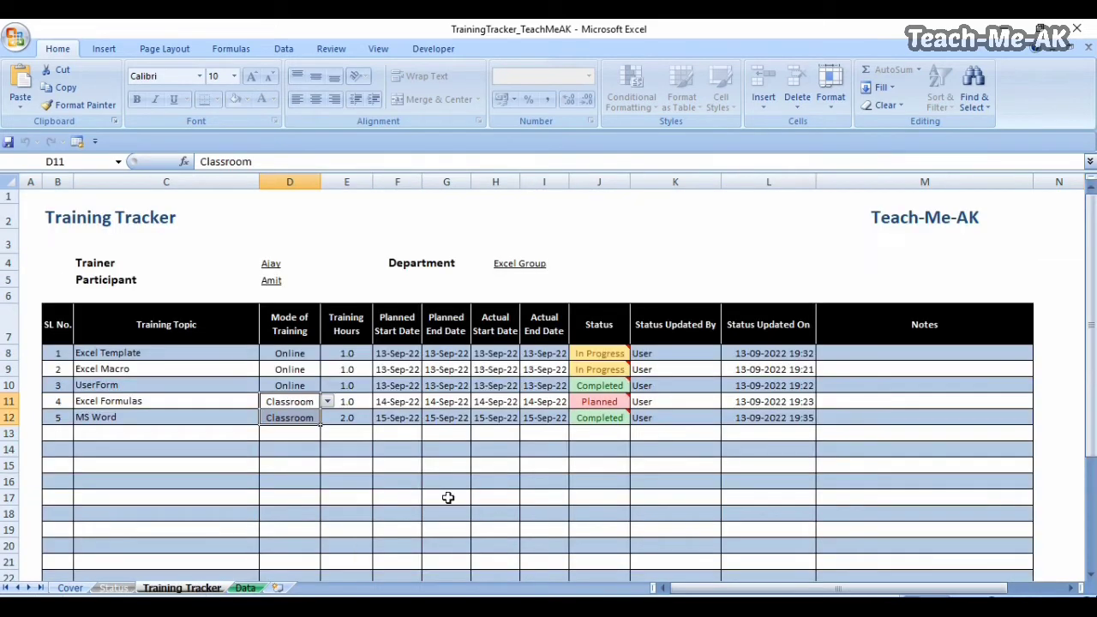
left_click(581, 403)
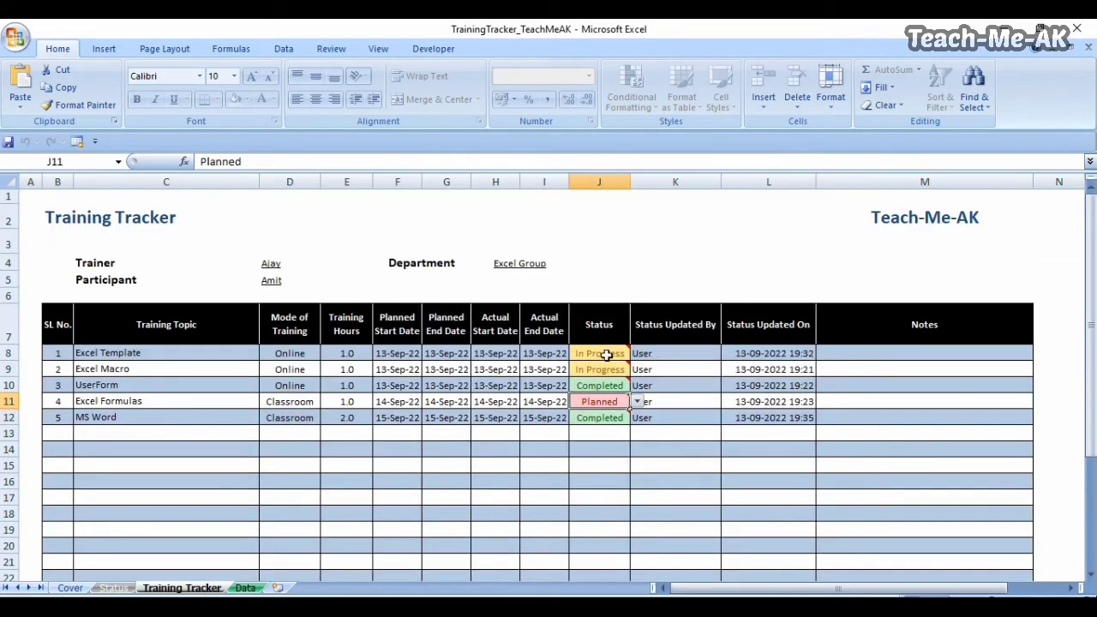
mouse_move(603, 392)
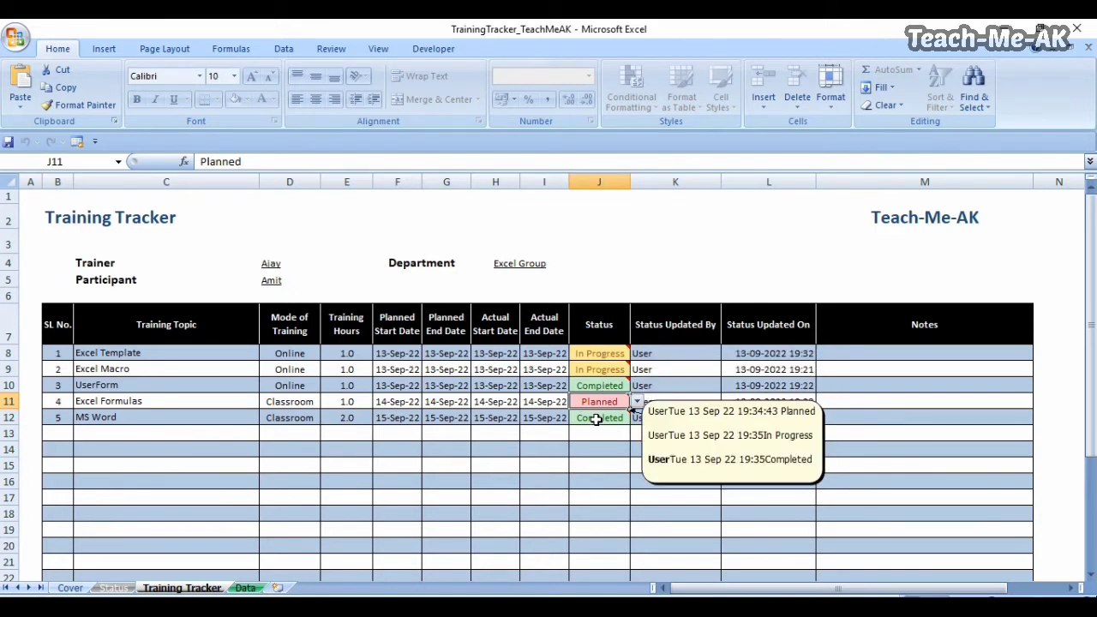
left_click(113, 588)
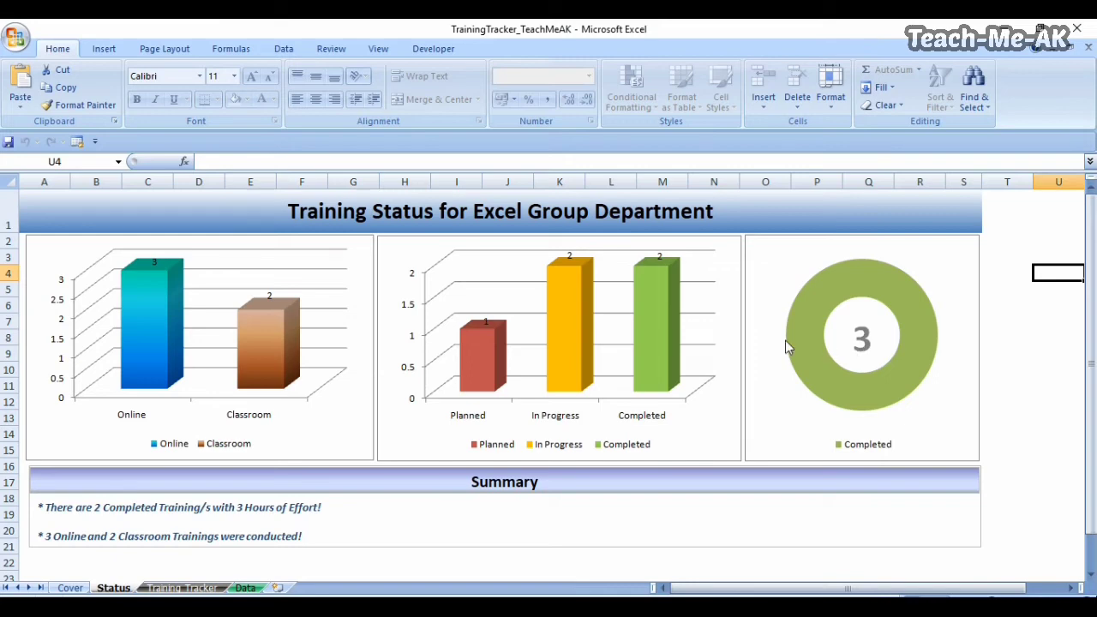
left_click(182, 588)
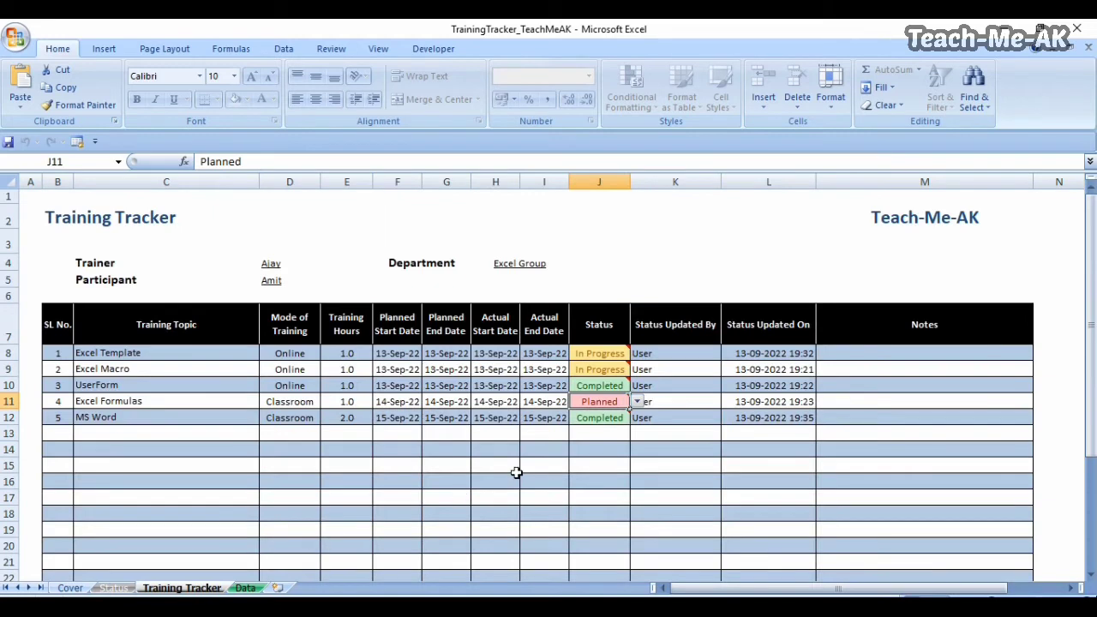
left_click(571, 463)
mouse_move(583, 401)
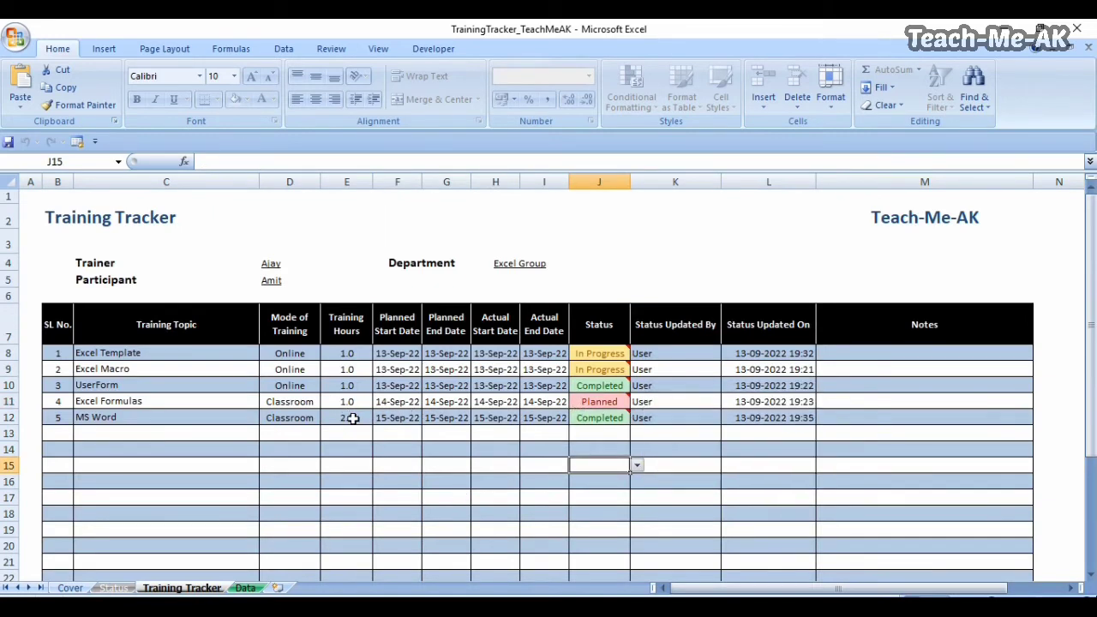
left_click(352, 418)
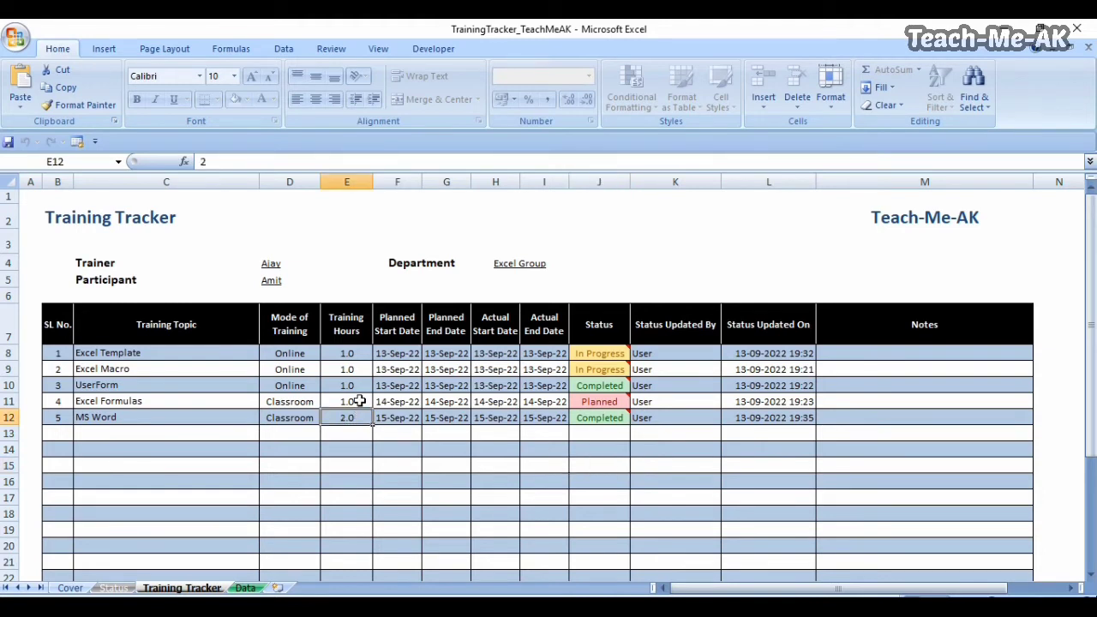
left_click(353, 386)
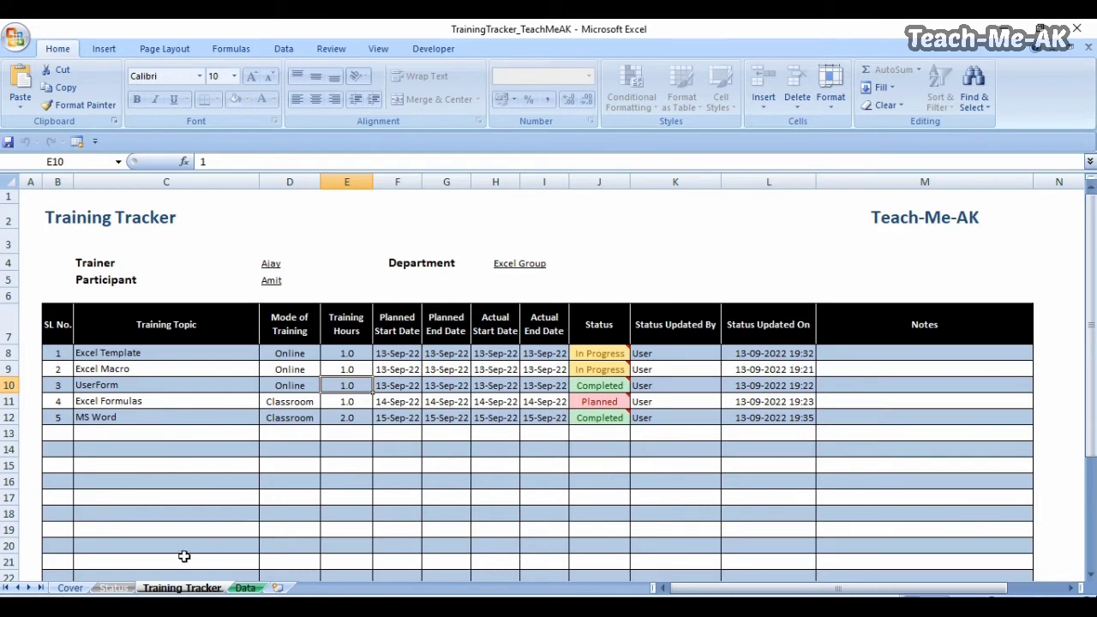
left_click(132, 588)
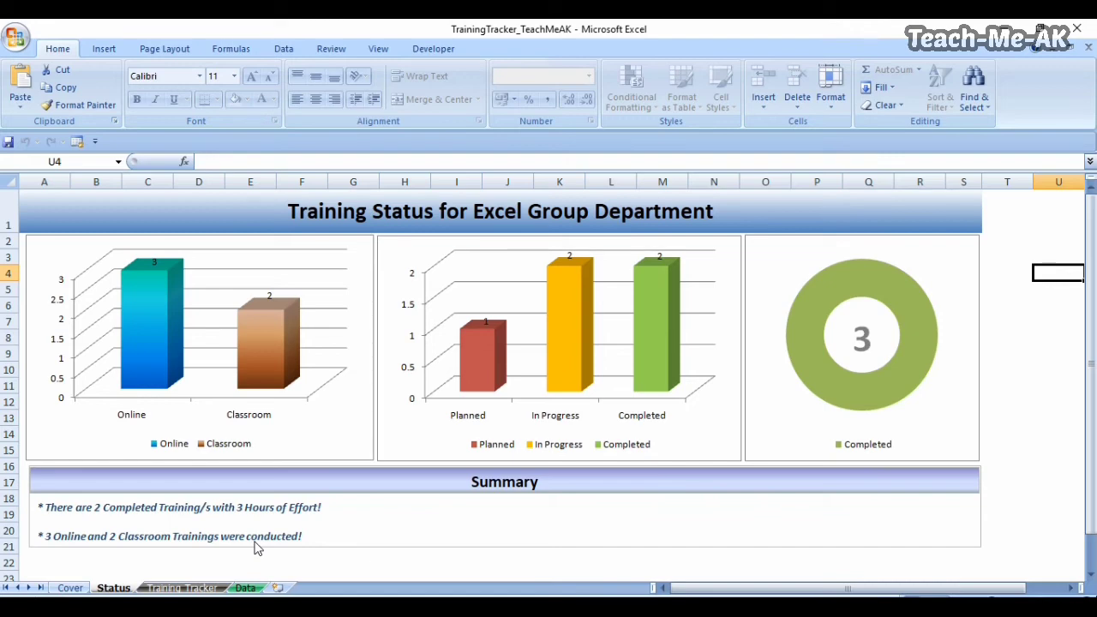
Show the Training Tracker sheet and read the status-history comments on the Status cells.
left_click(196, 588)
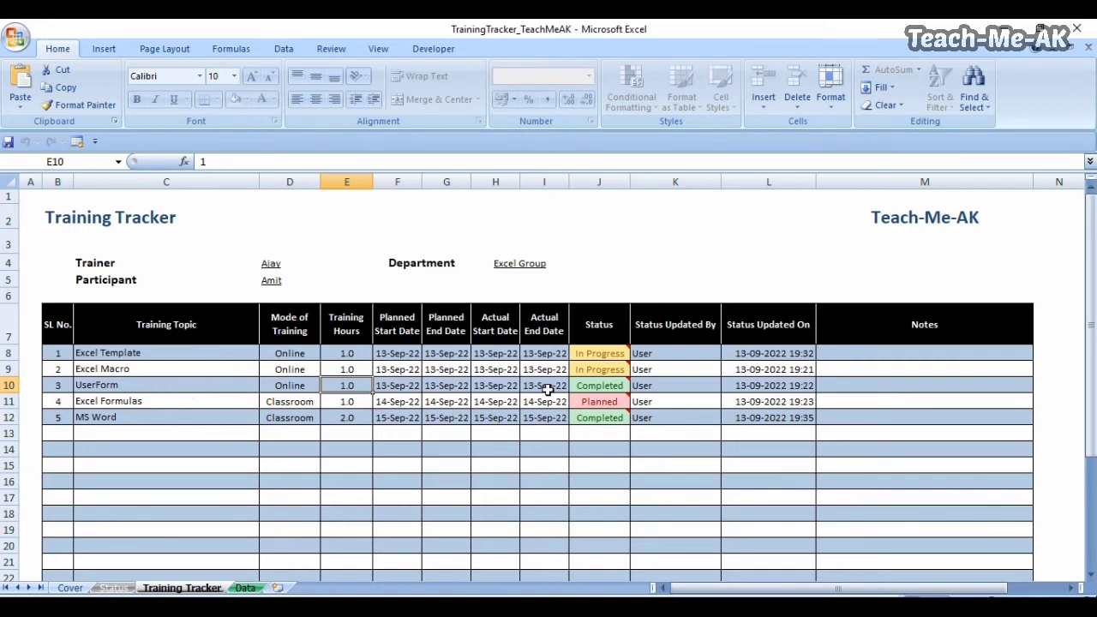
mouse_move(593, 370)
mouse_move(595, 425)
Browse the Data, Training Tracker and Status sheets, ending on the Cover sheet's filled-in details.
left_click(246, 588)
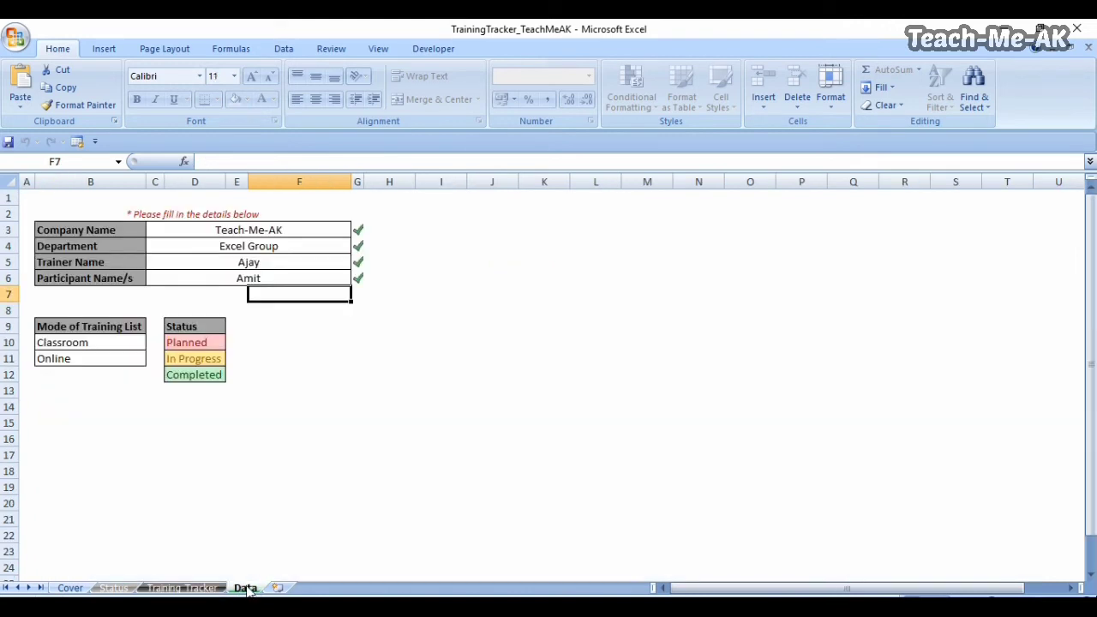
left_click(327, 467)
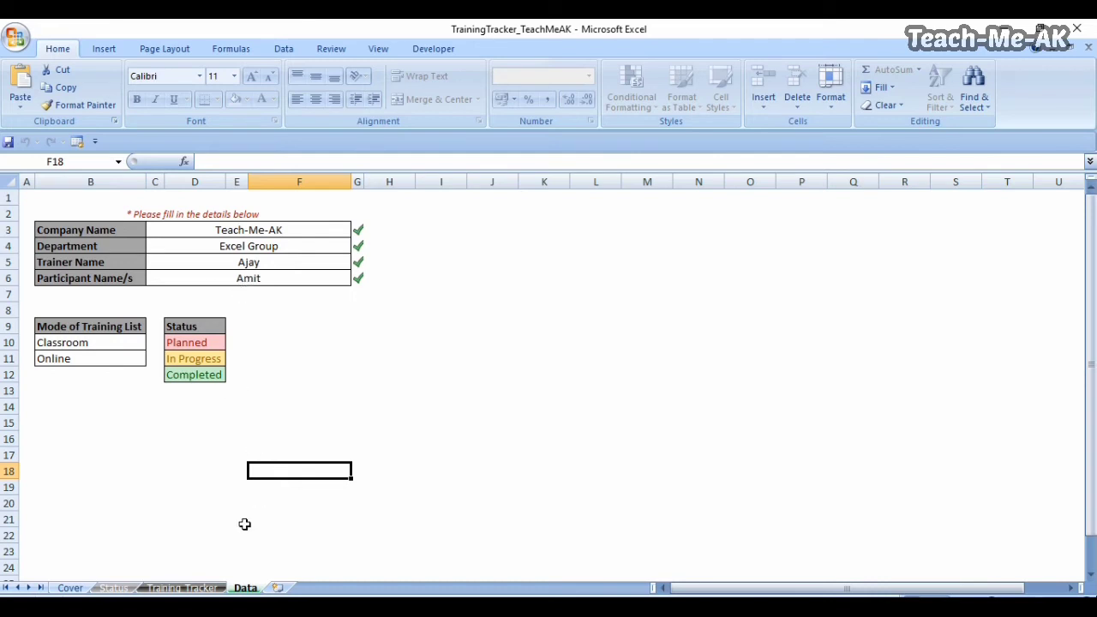
left_click(203, 590)
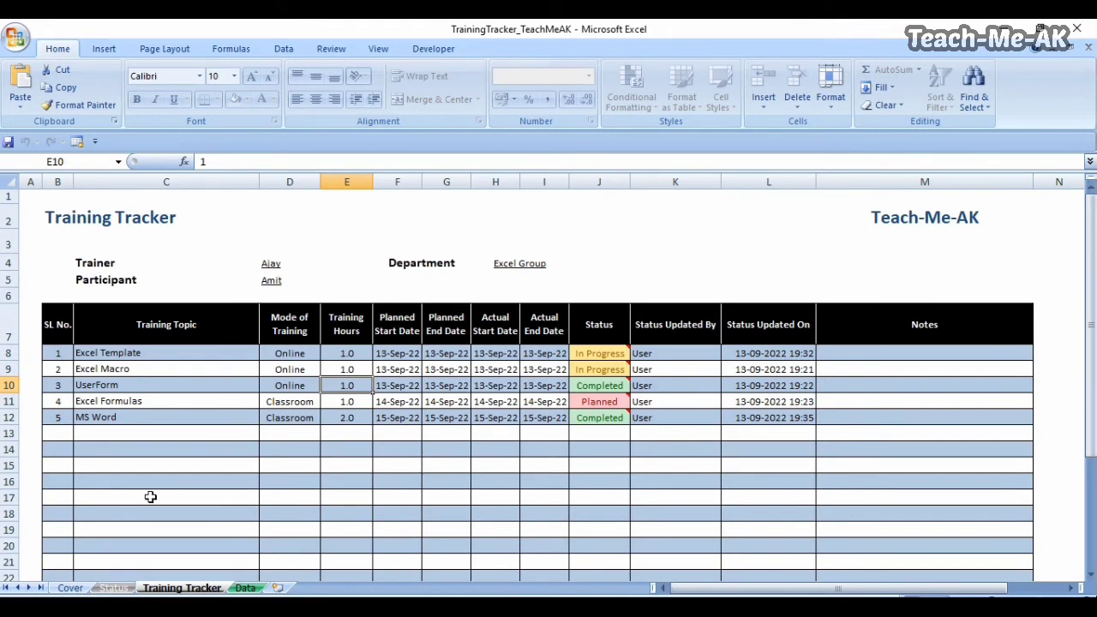
left_click(120, 589)
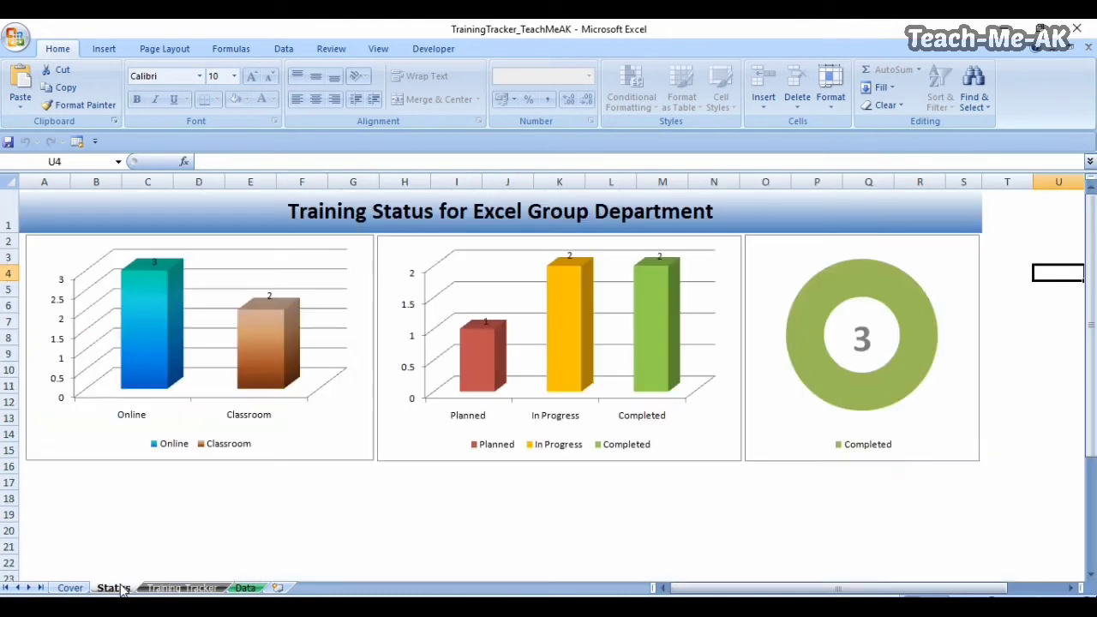
left_click(70, 588)
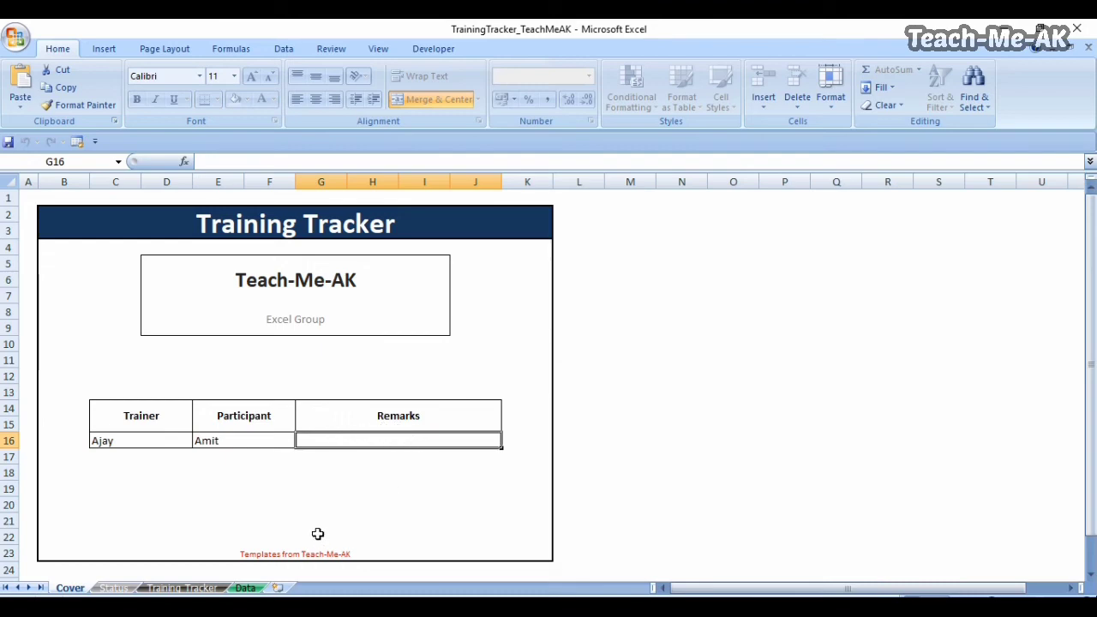
On the Data sheet, clear the Company Name, Department, Trainer Name and Participant Name/s values.
left_click(245, 588)
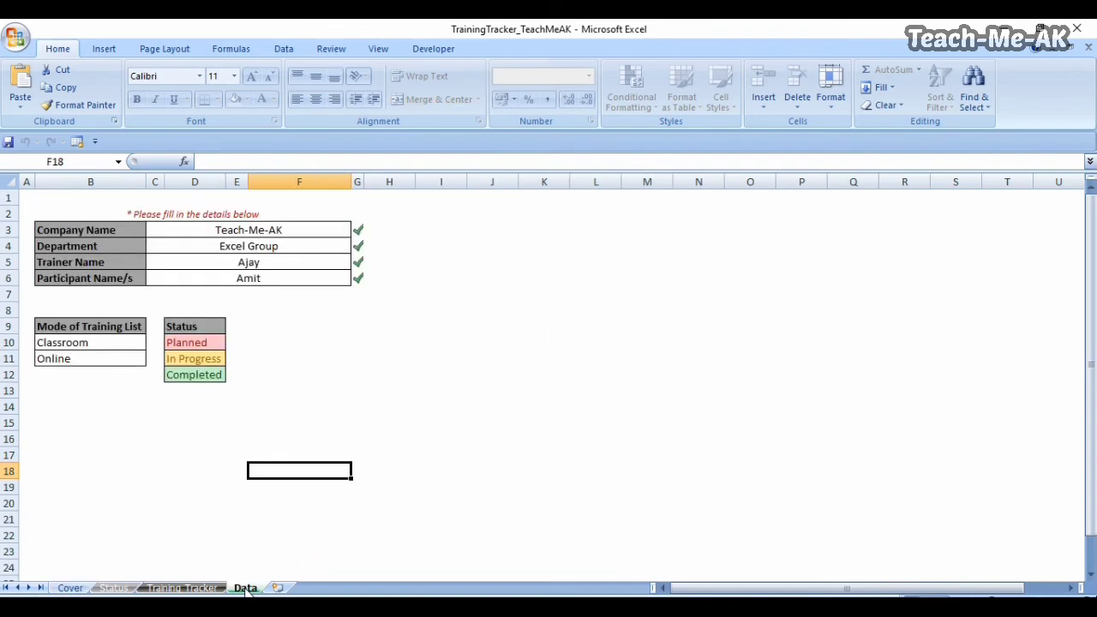
left_click(311, 234)
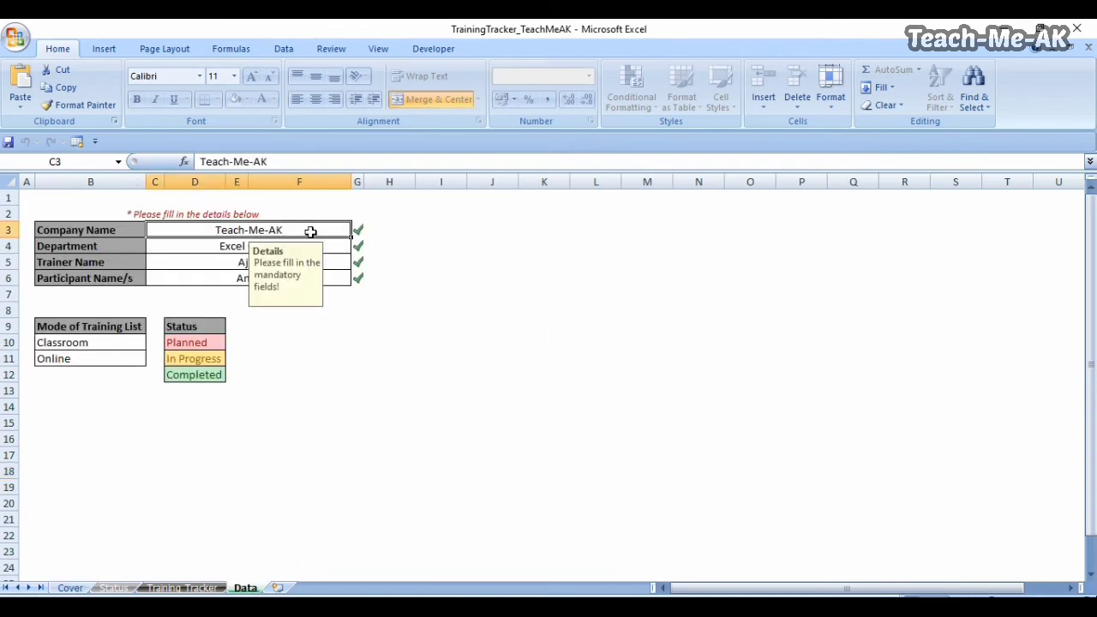
key("BackSpace")
left_click(336, 245)
key("BackSpace")
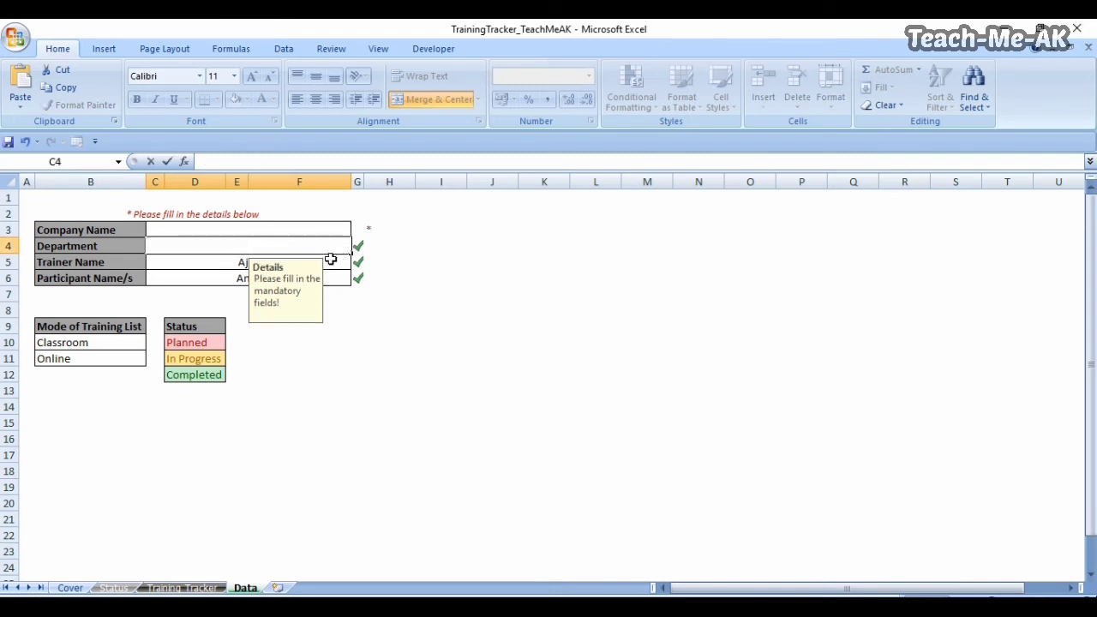
left_click(330, 259)
key("BackSpace")
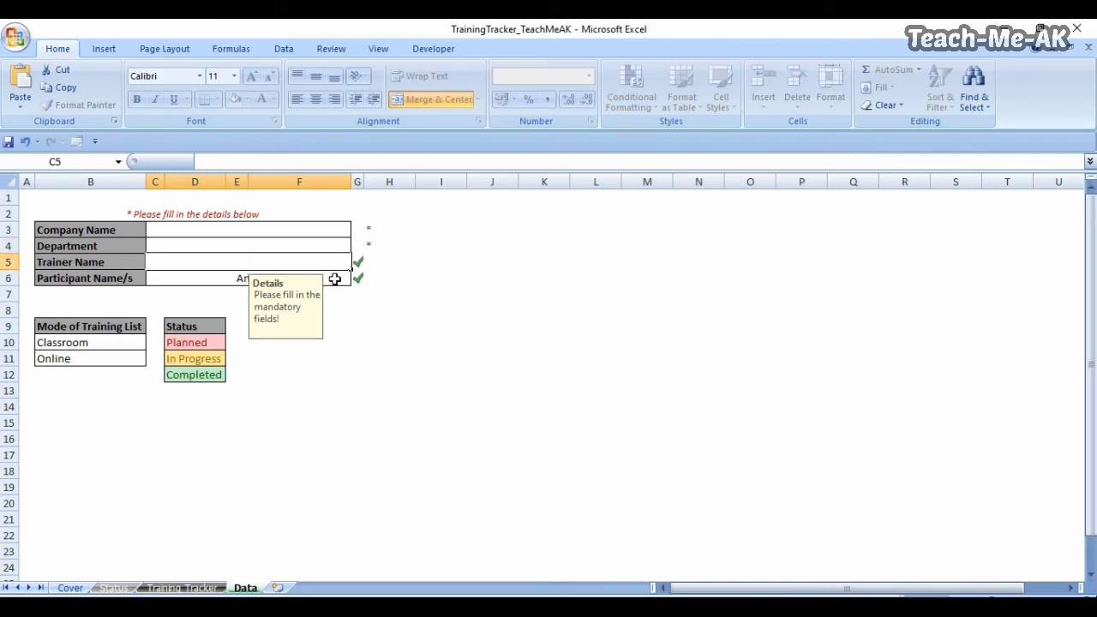
left_click(334, 279)
key("BackSpace")
left_click(398, 341)
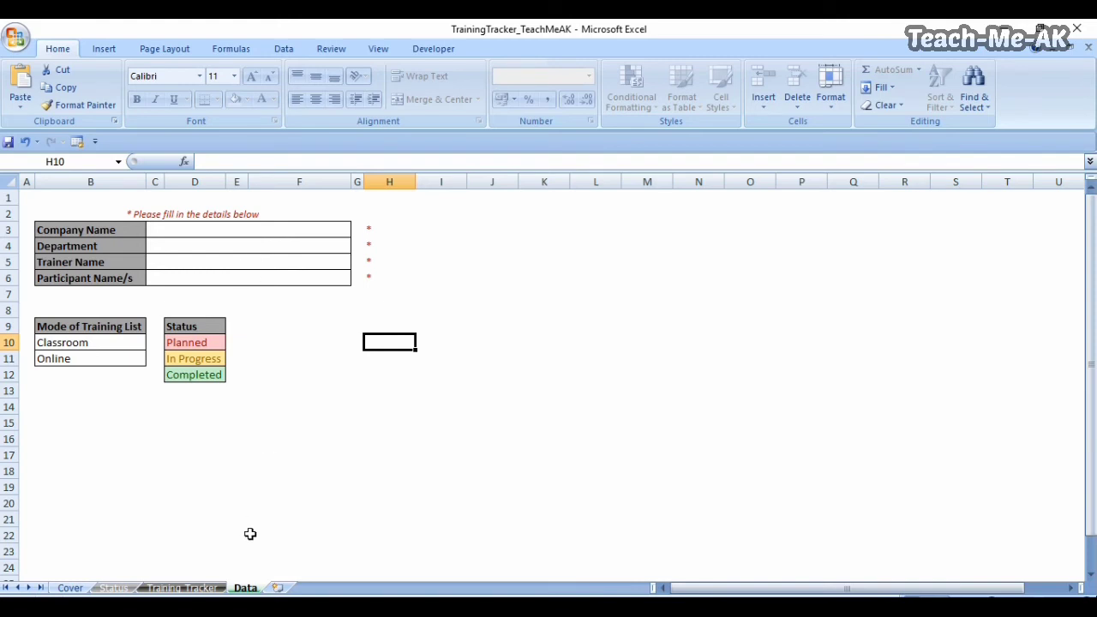
Check the Training Tracker and Data sheets, then view the Cover sheet's [Company Name] and [TrainerName] placeholders.
left_click(184, 588)
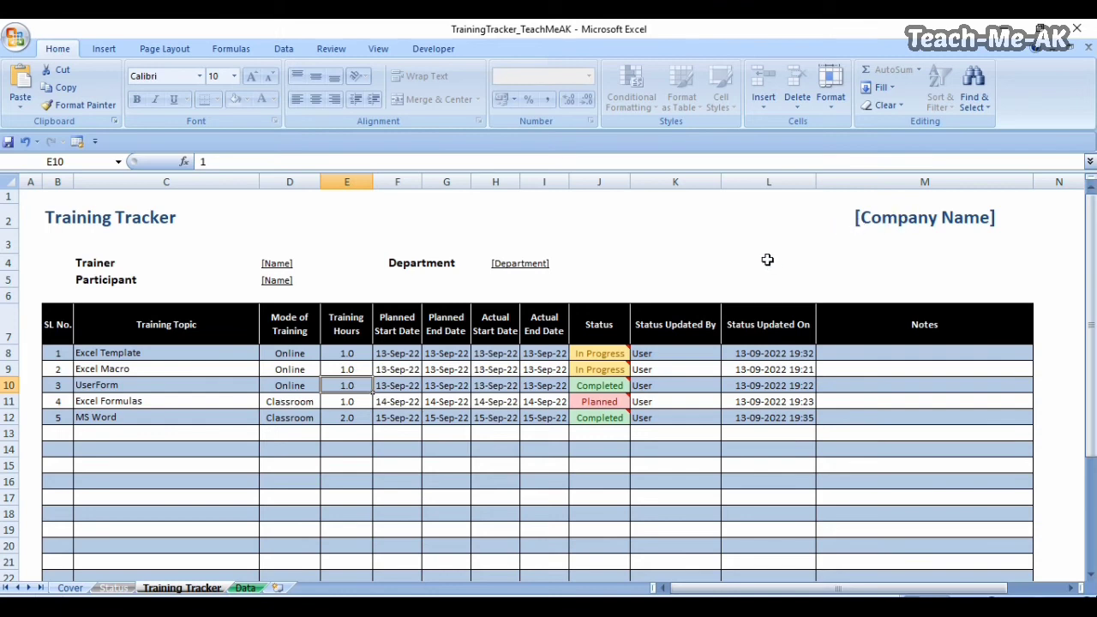
left_click(247, 589)
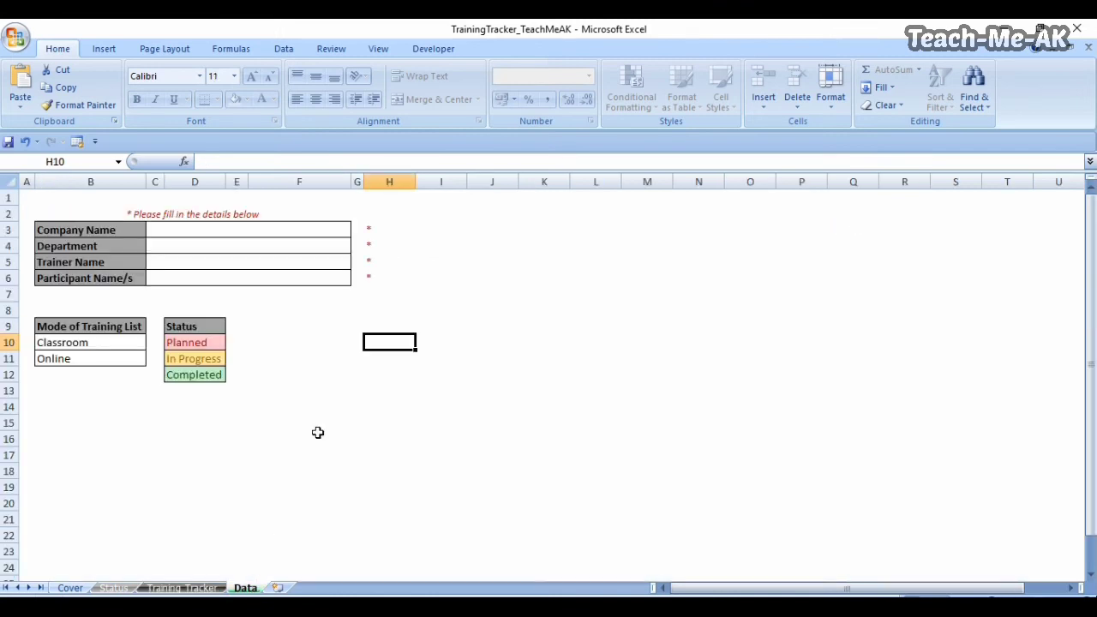
left_click(188, 588)
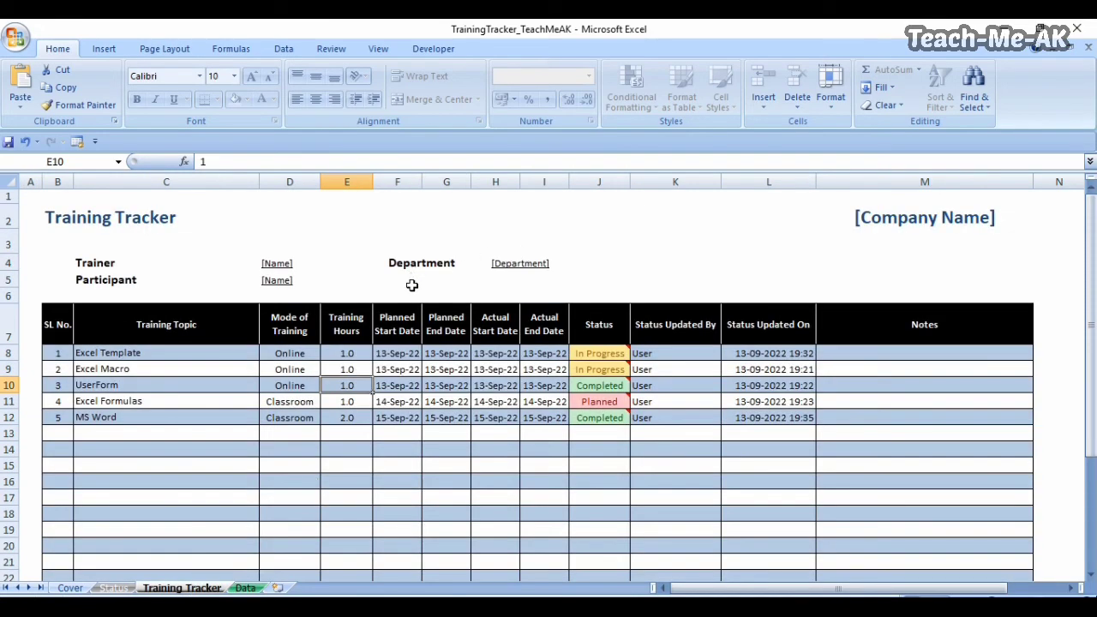
left_click(70, 588)
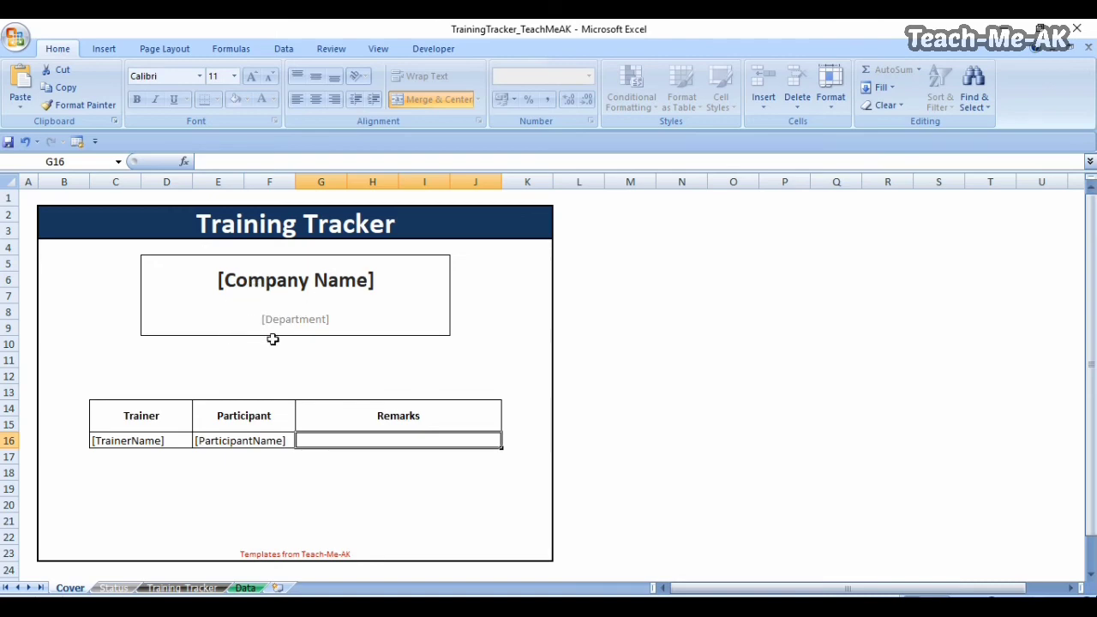
Enter company 'Teach-Me-AK', department 'Excel group', and trainer and participant names in Data sheet C3:C6.
left_click(245, 589)
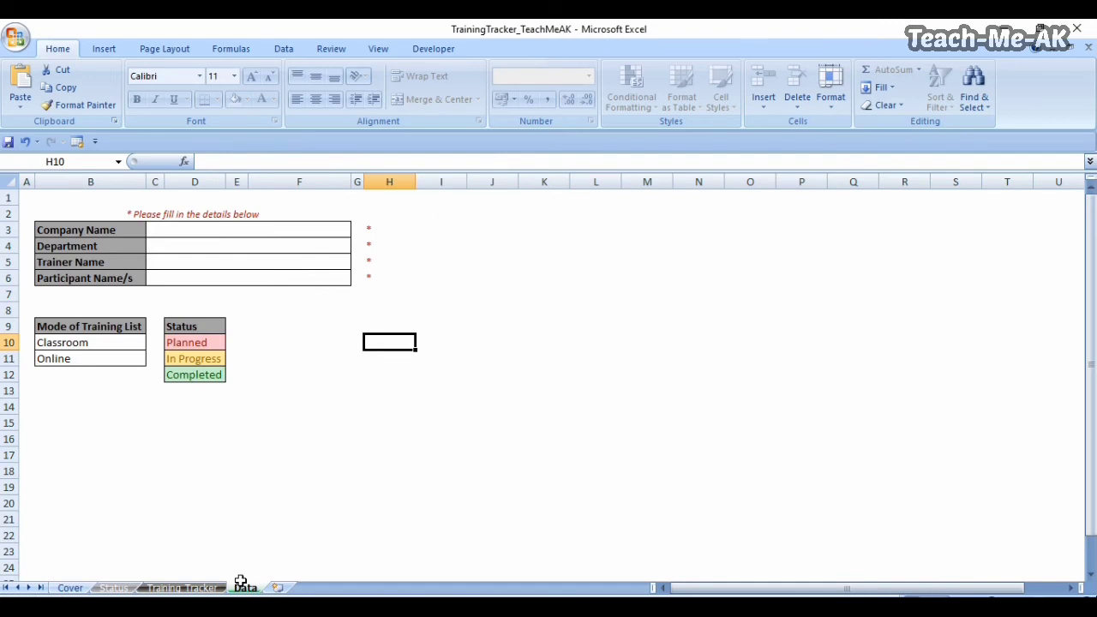
left_click(175, 233)
type("T")
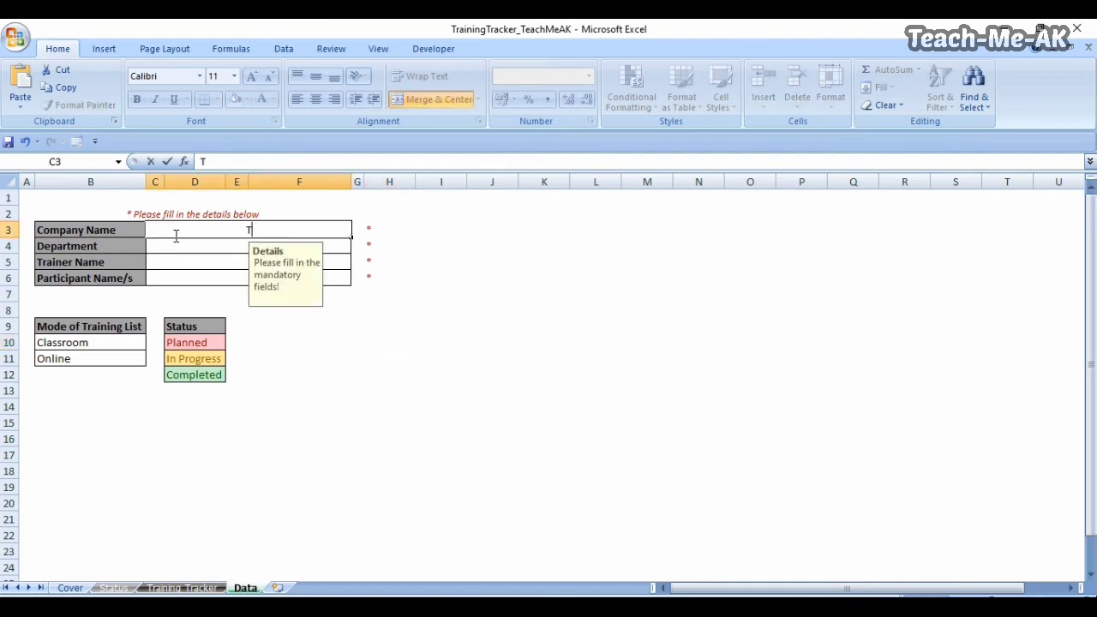
type("each-Me-AK")
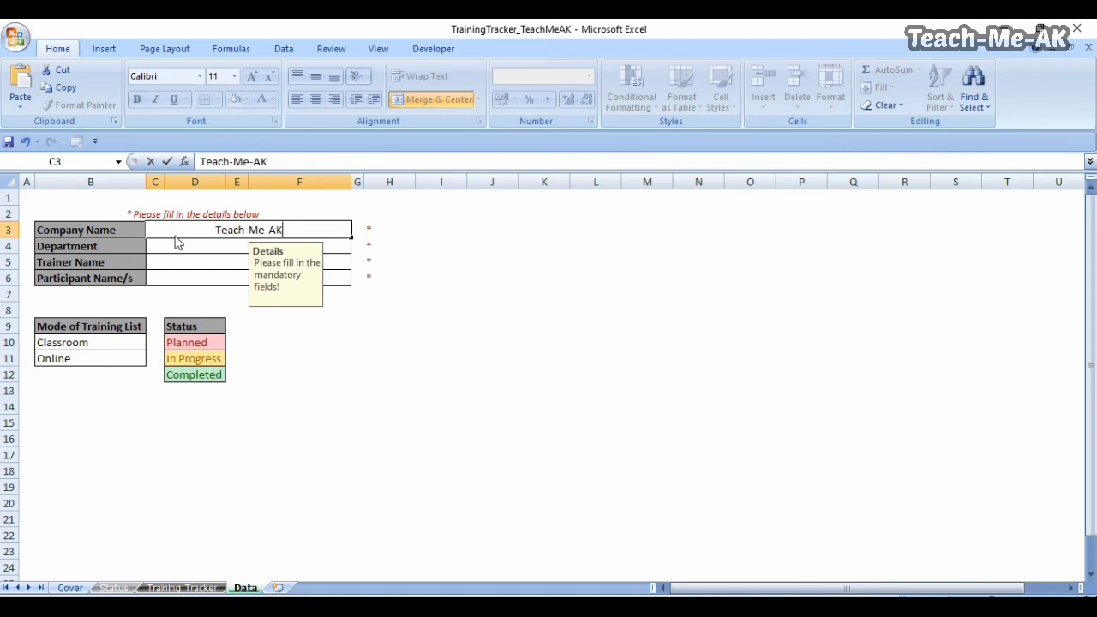
key("Return")
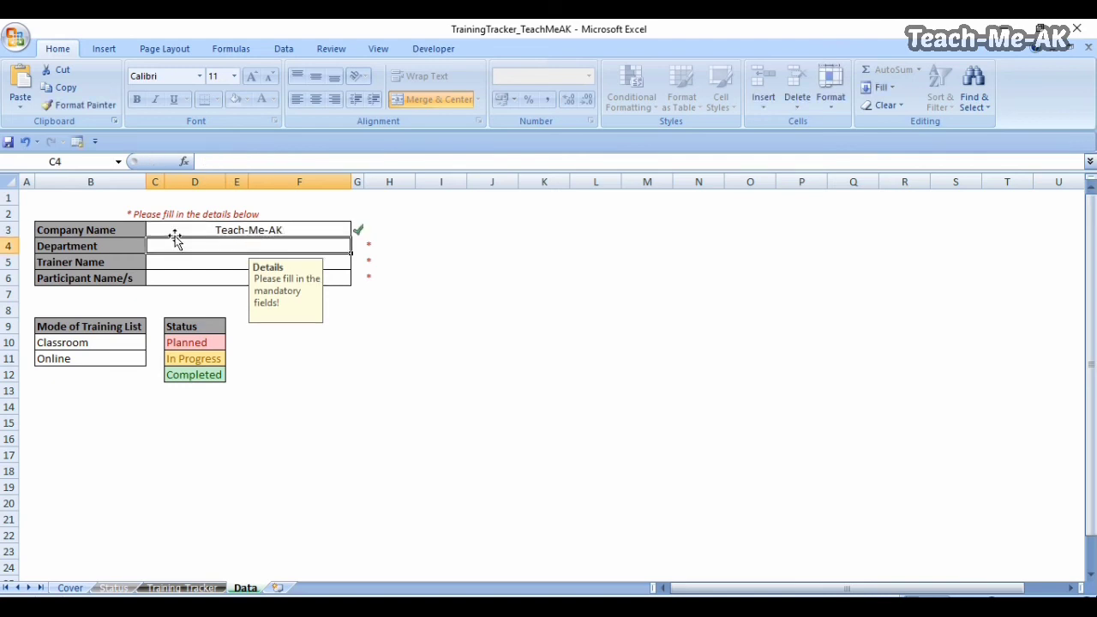
type("Exce")
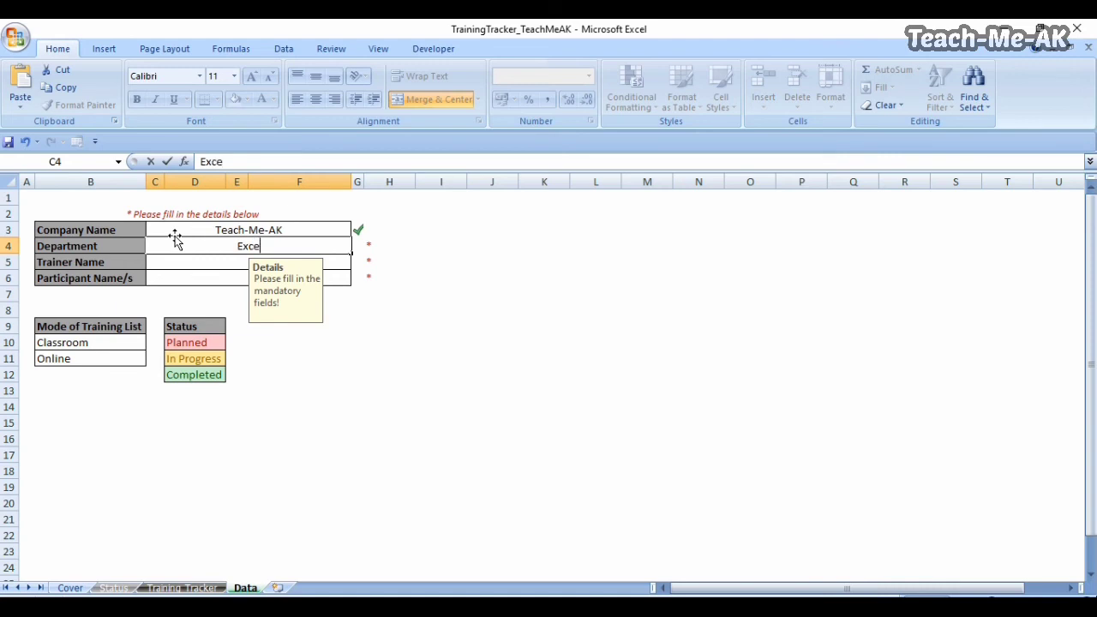
type("l group")
key("Return")
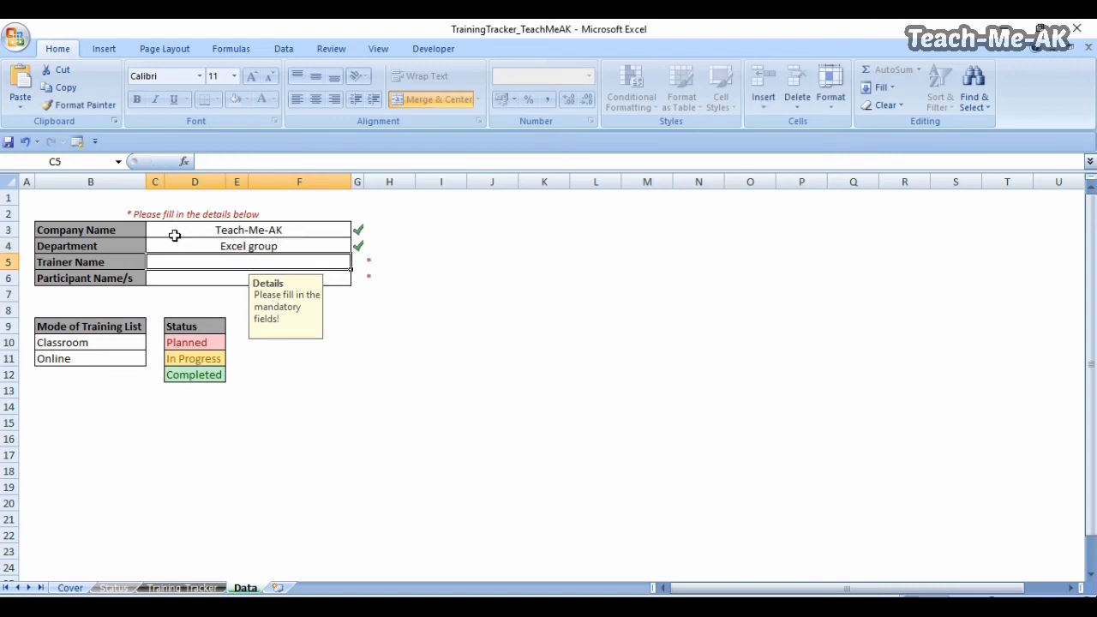
type("Amit")
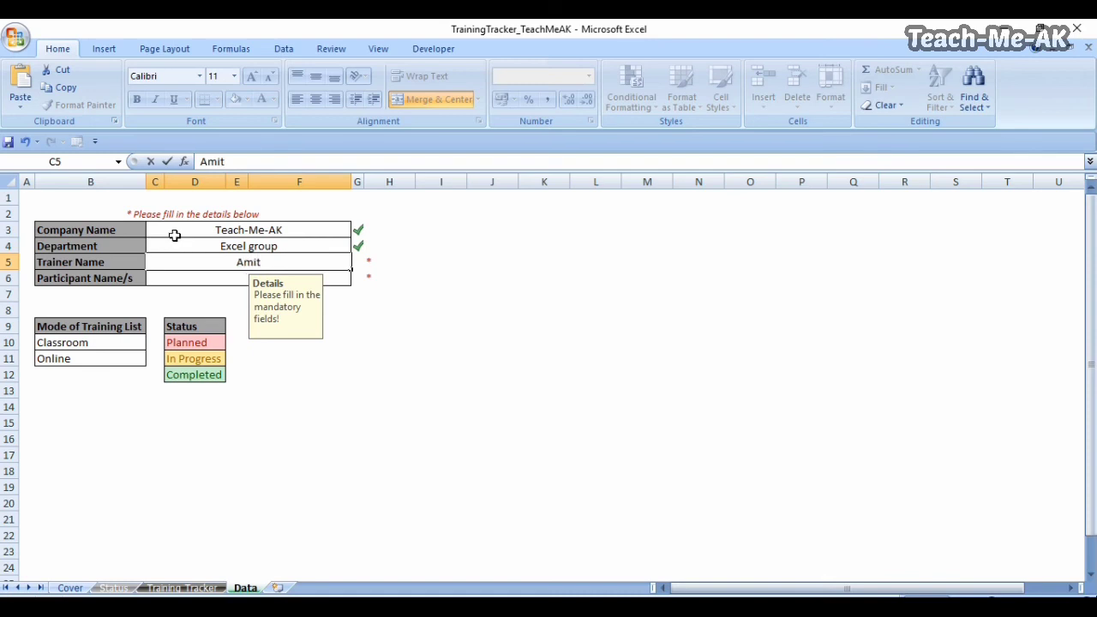
key("Return")
type("Ajay")
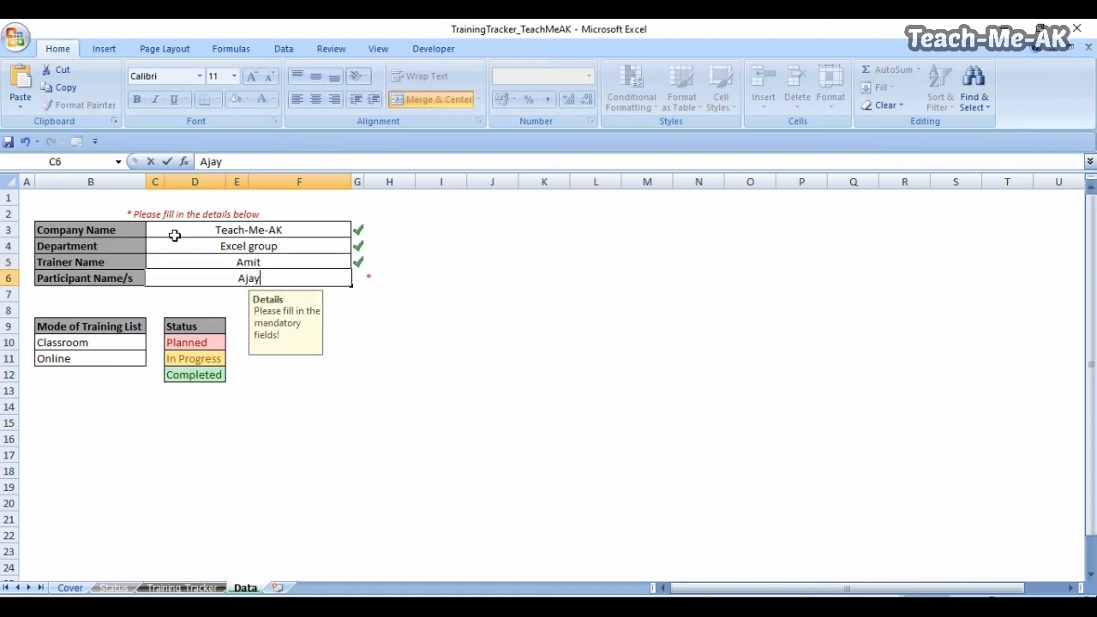
key("Return")
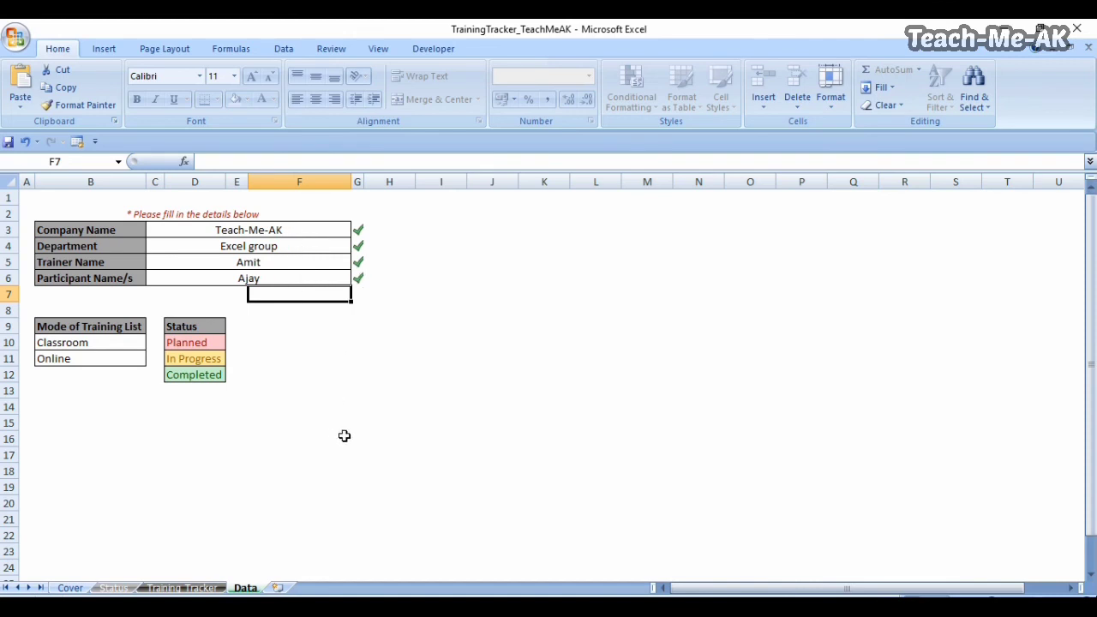
Review the Training Tracker and Status sheets, then confirm the Cover sheet shows Teach-Me-AK and Excel group.
left_click(182, 588)
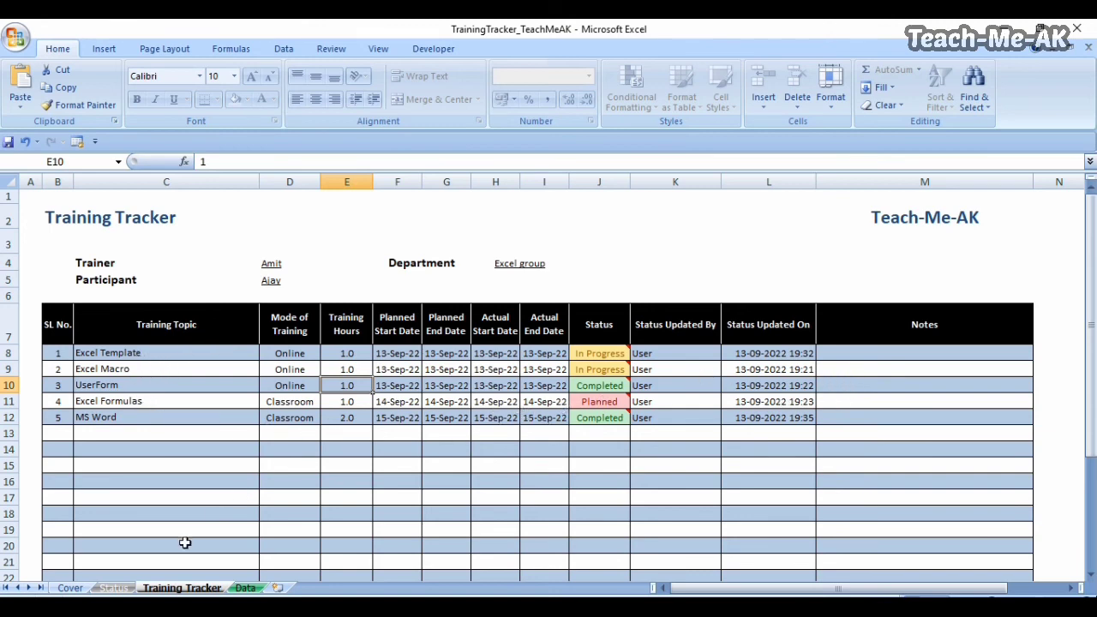
left_click(120, 588)
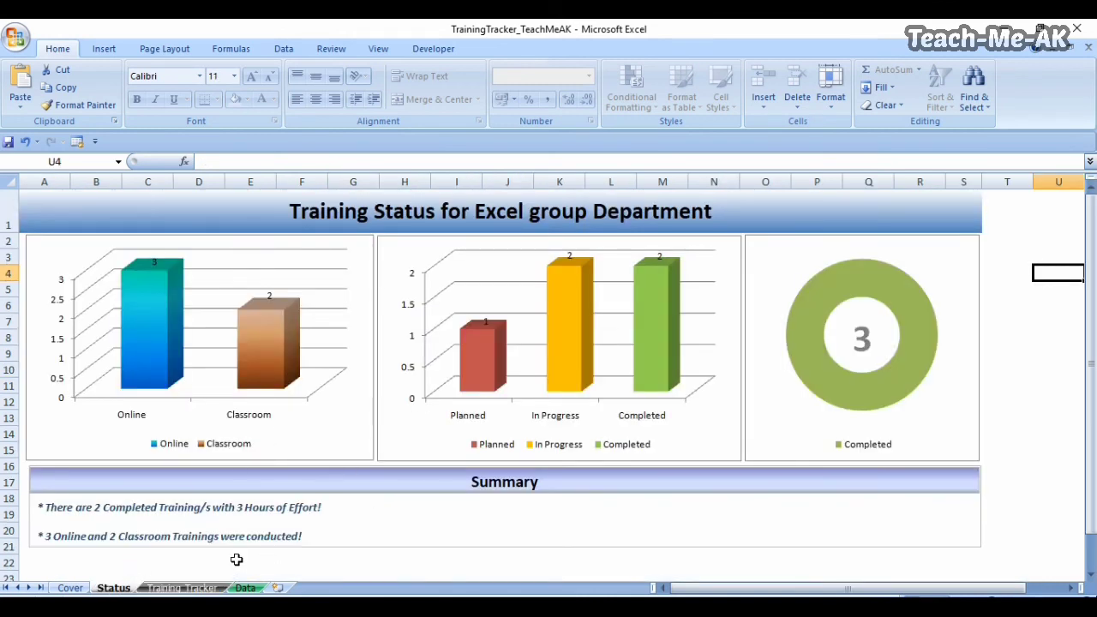
left_click(76, 588)
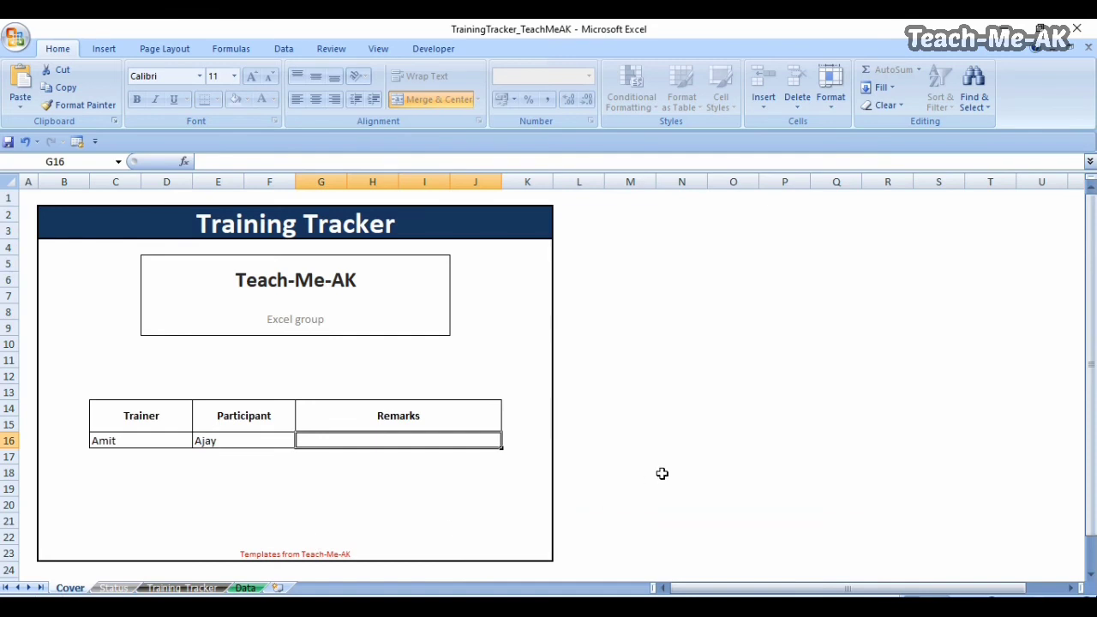